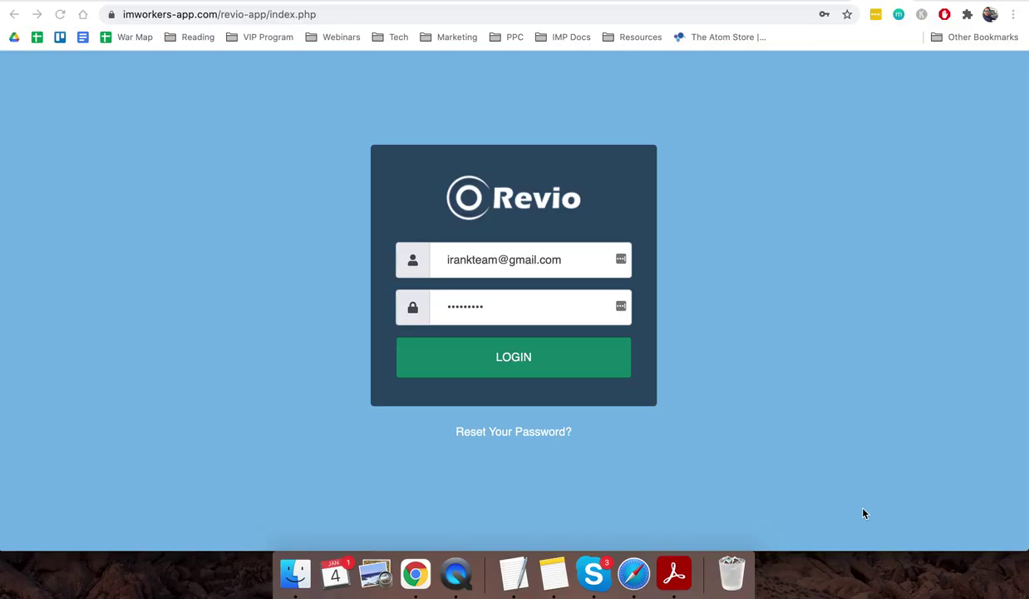
# Log in to Revio and decline LastPass's offer to save the password
pyautogui.click(515, 370)
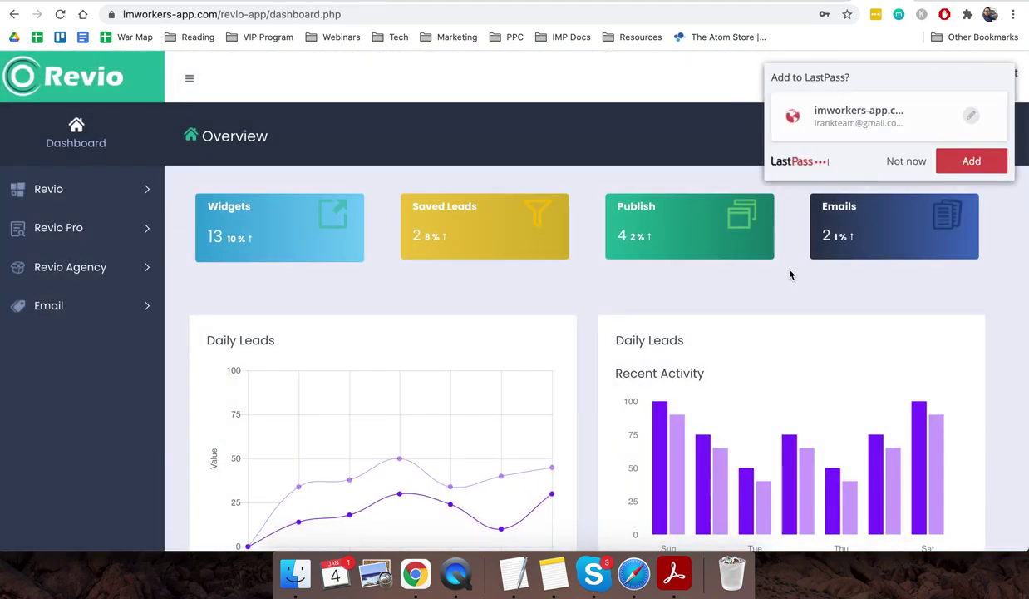
pyautogui.click(873, 156)
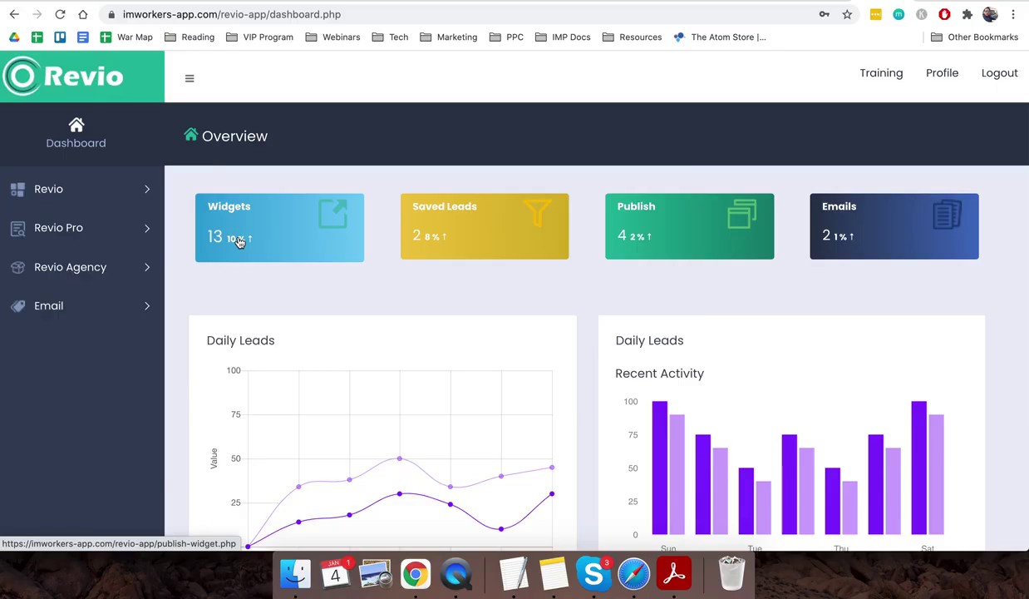
# Start a new Revio widget named 'imoworkers 14'
pyautogui.click(105, 192)
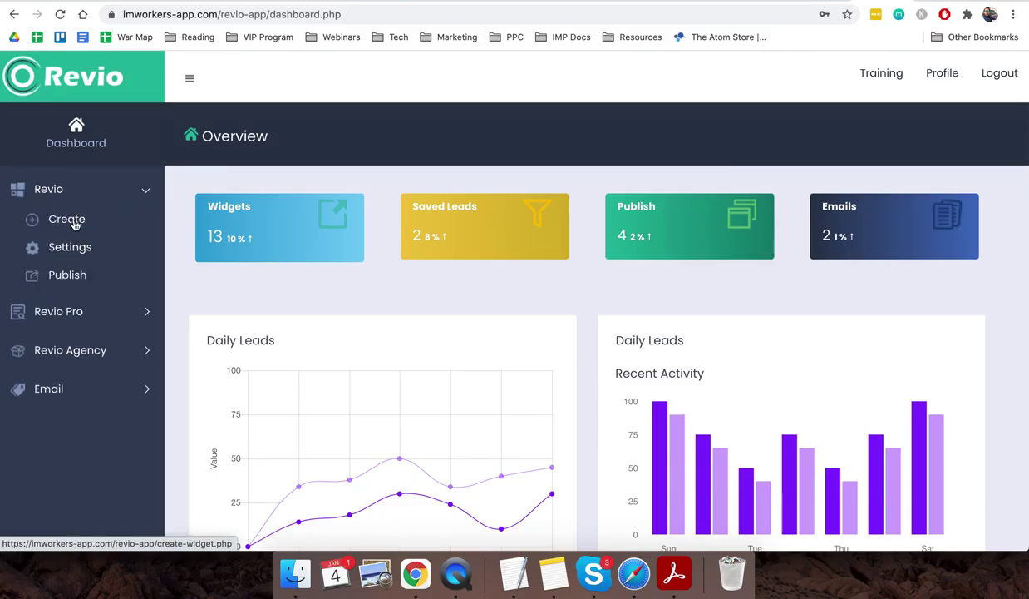
pyautogui.click(75, 222)
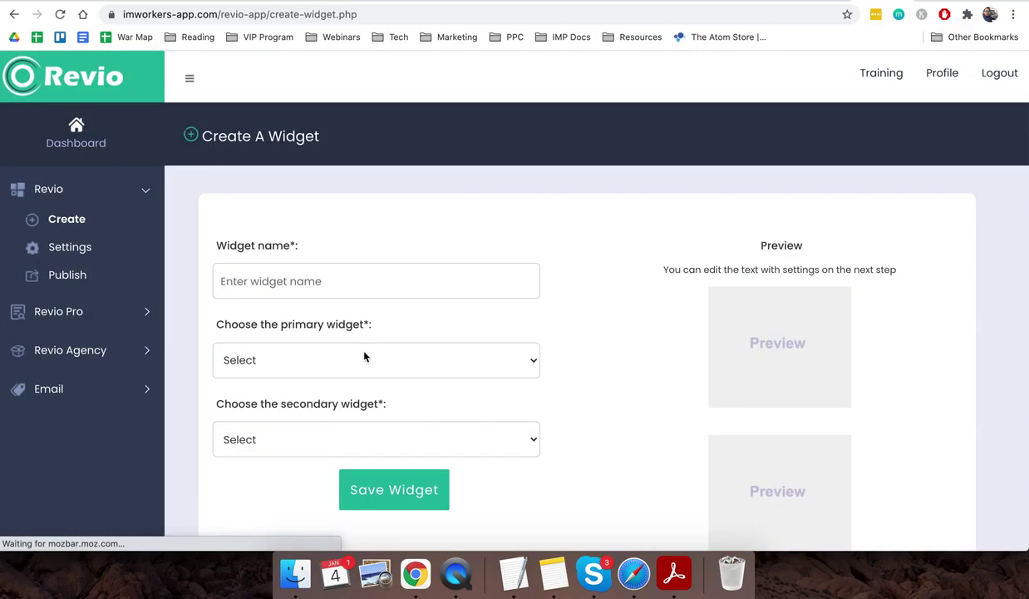
pyautogui.click(363, 276)
pyautogui.write('imowkr')
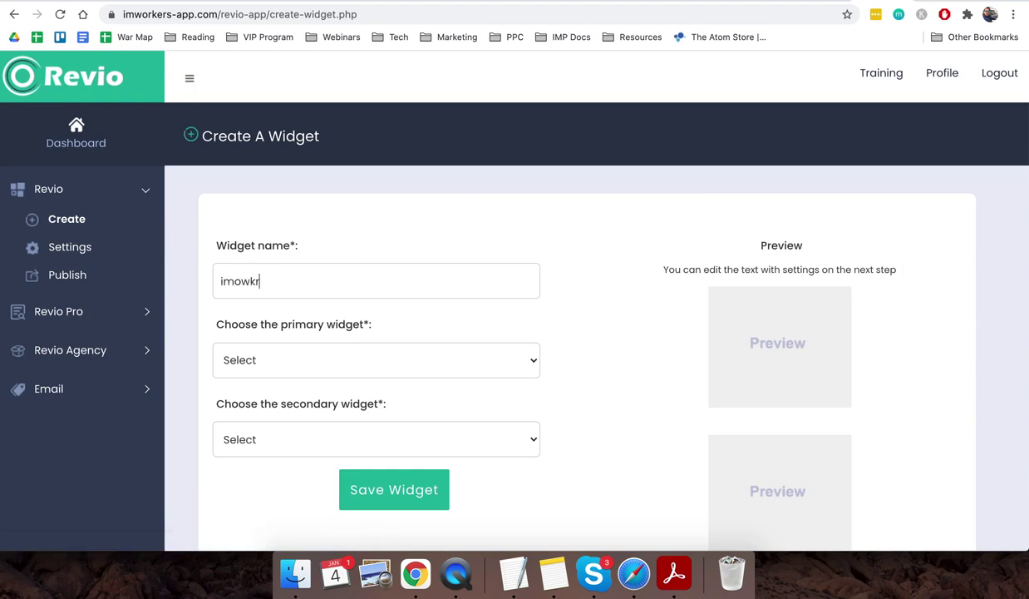
pyautogui.write('se')
pyautogui.press('BackSpace')
pyautogui.press('BackSpace')
pyautogui.press('BackSpace')
pyautogui.press('BackSpace')
pyautogui.write('o')
pyautogui.write('rkers 14')
# Choose Form 1 as the primary widget and review the preview
pyautogui.click(306, 359)
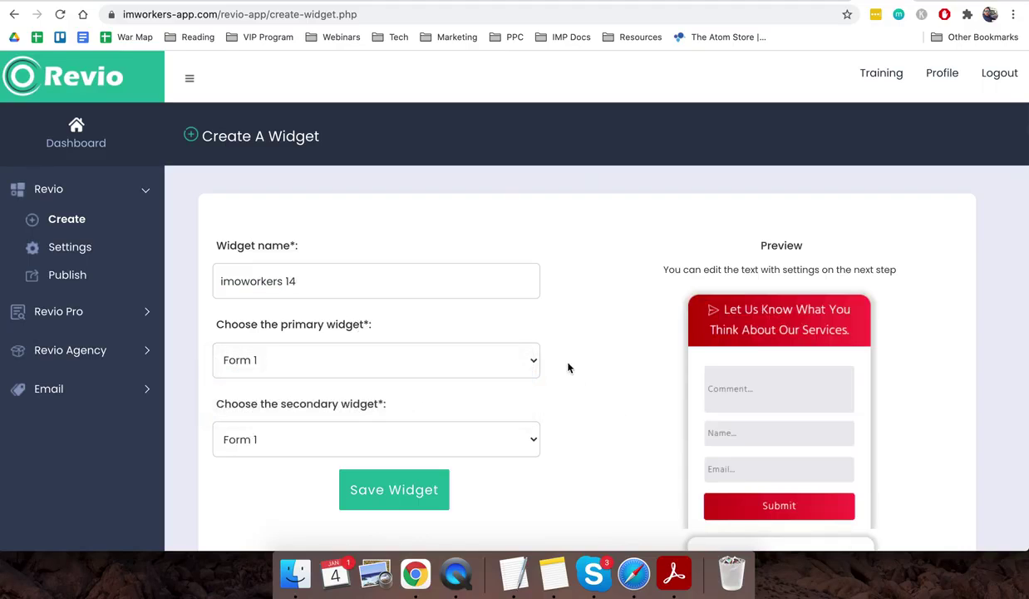
pyautogui.scroll(-2, 328, 339)
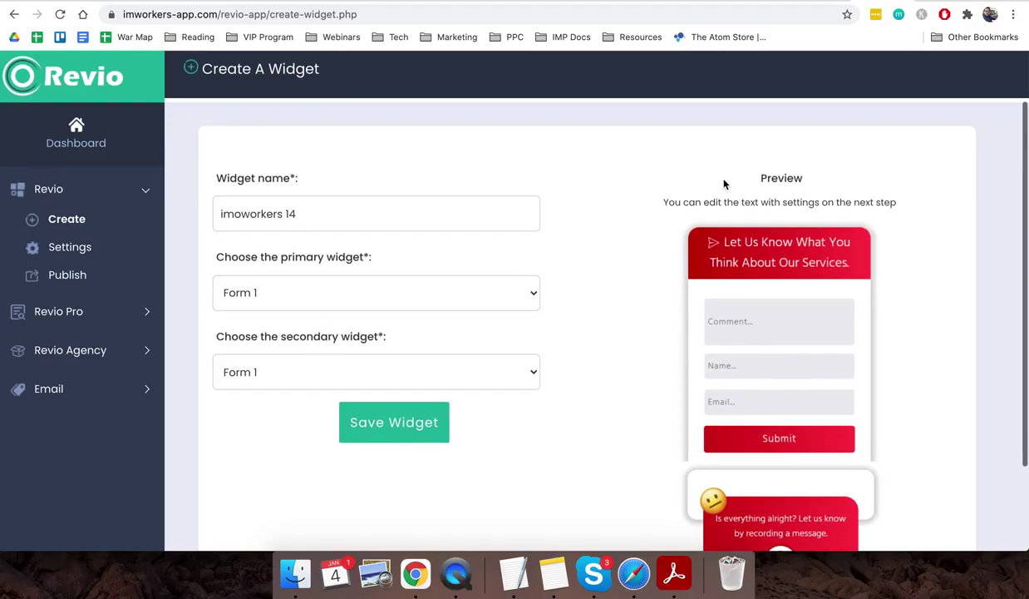
pyautogui.scroll(-3, 656, 388)
pyautogui.scroll(4, 682, 358)
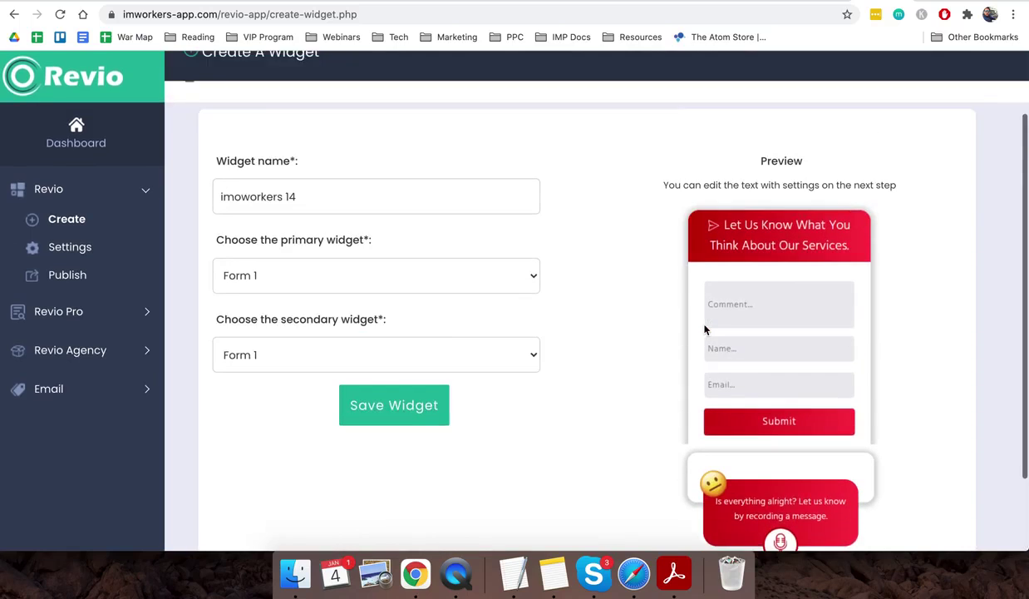
pyautogui.scroll(-2, 684, 416)
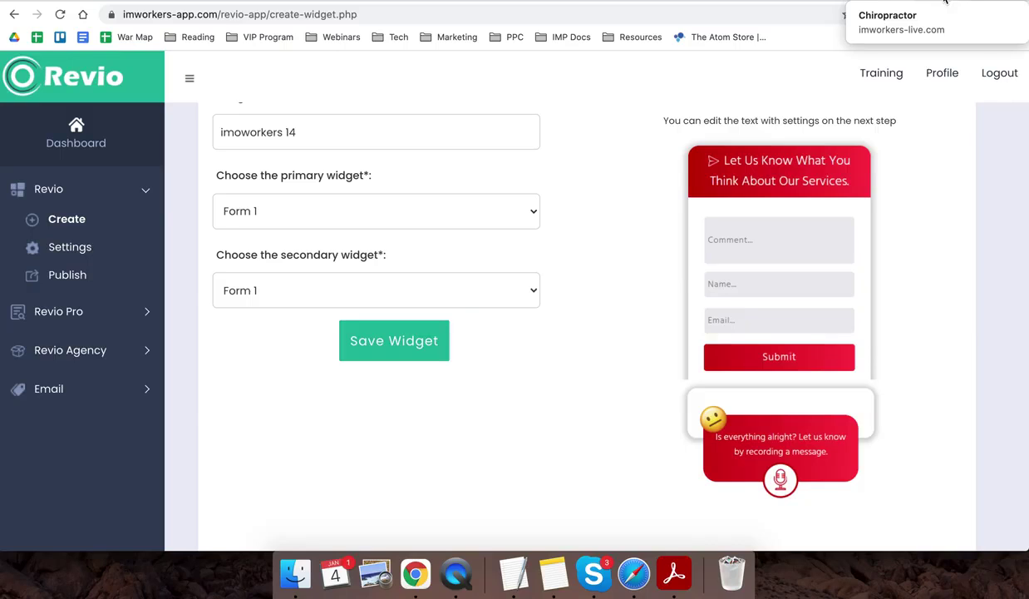
# Check the Chiropractor site, close its feedback popup, and return to widget creation
pyautogui.click(945, 2)
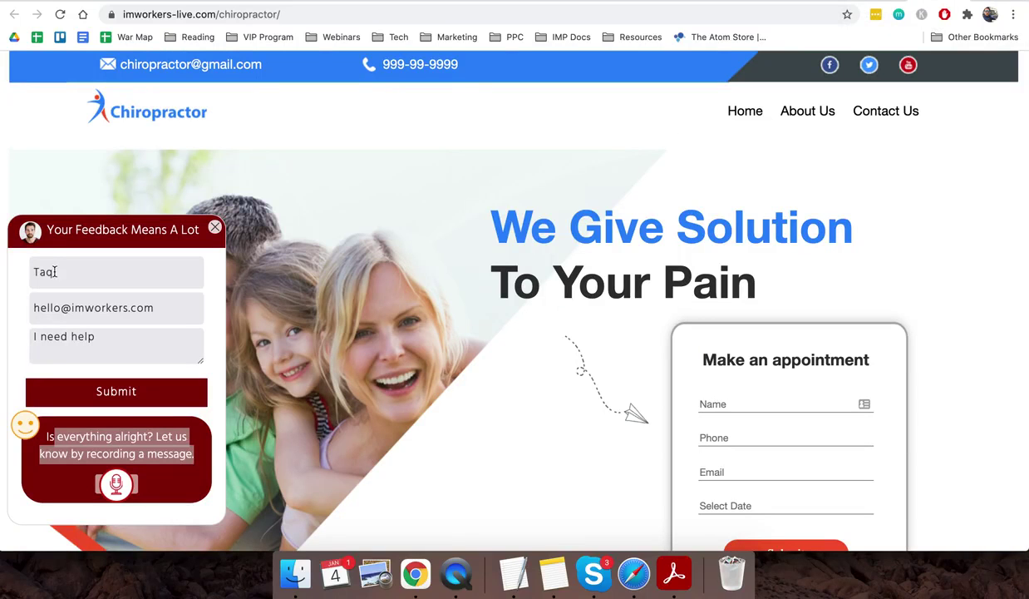
pyautogui.click(214, 227)
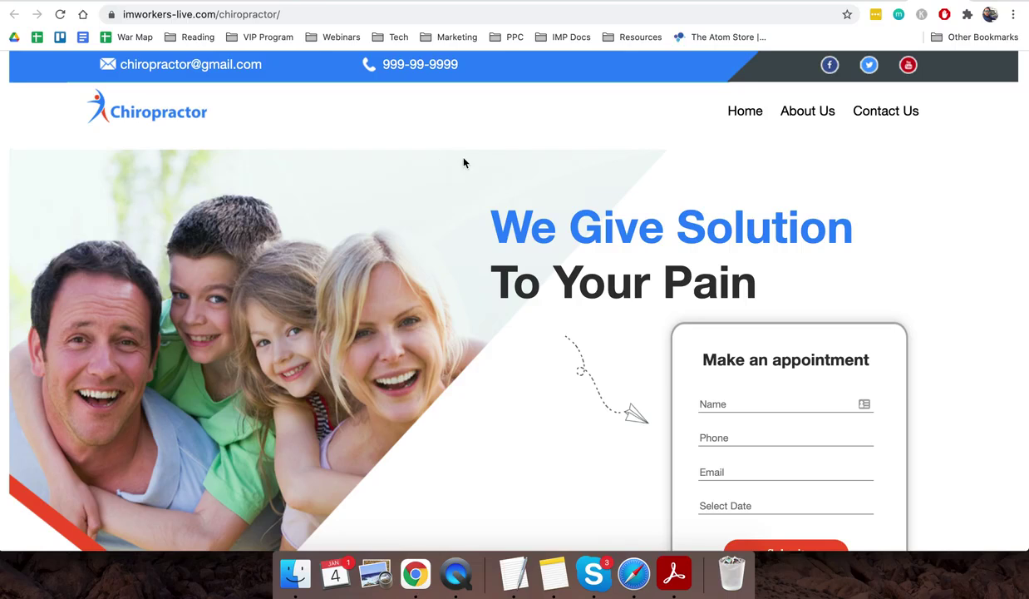
pyautogui.click(843, 5)
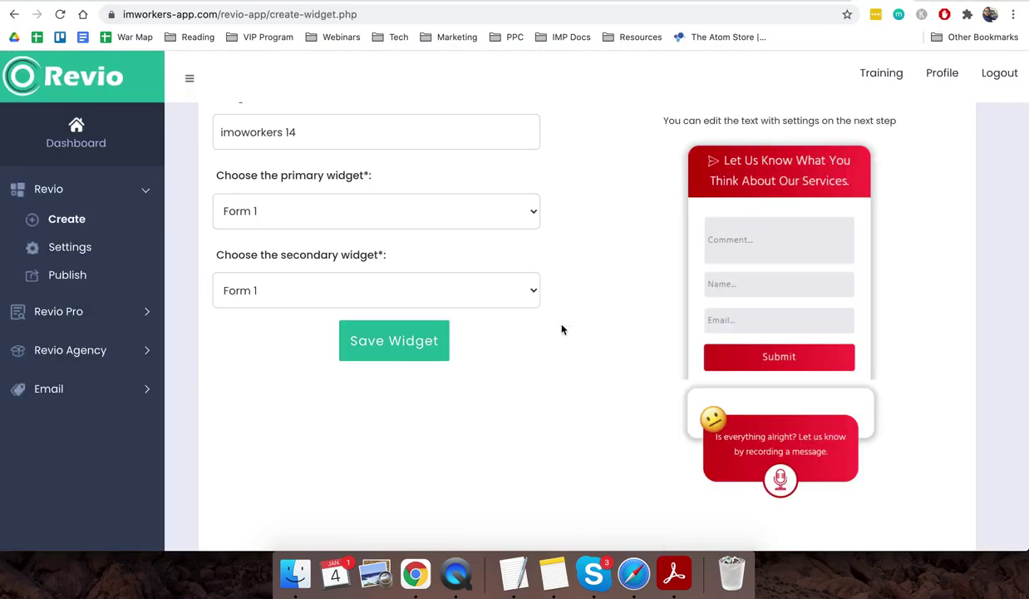
pyautogui.scroll(1, 582, 341)
# Set the secondary widget to Form 1 after briefly trying Form 2
pyautogui.click(332, 320)
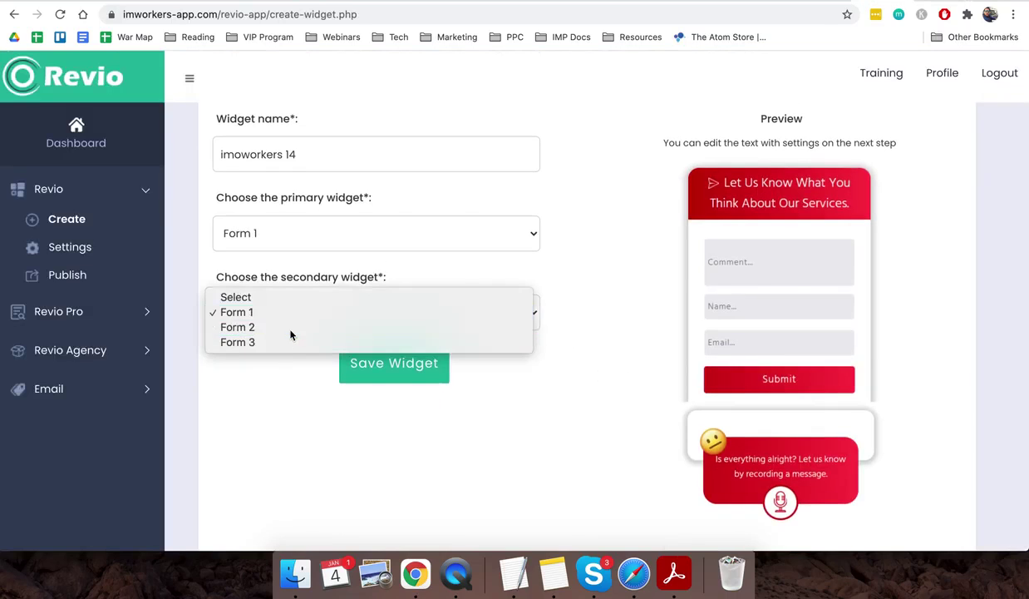
pyautogui.click(249, 327)
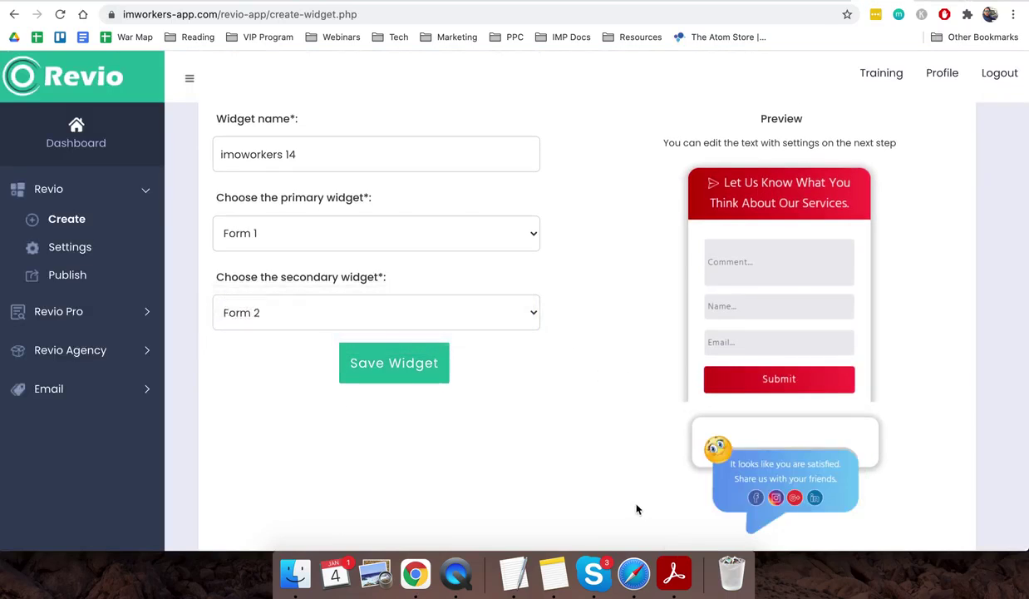
pyautogui.click(262, 310)
pyautogui.click(282, 297)
pyautogui.scroll(3, 536, 404)
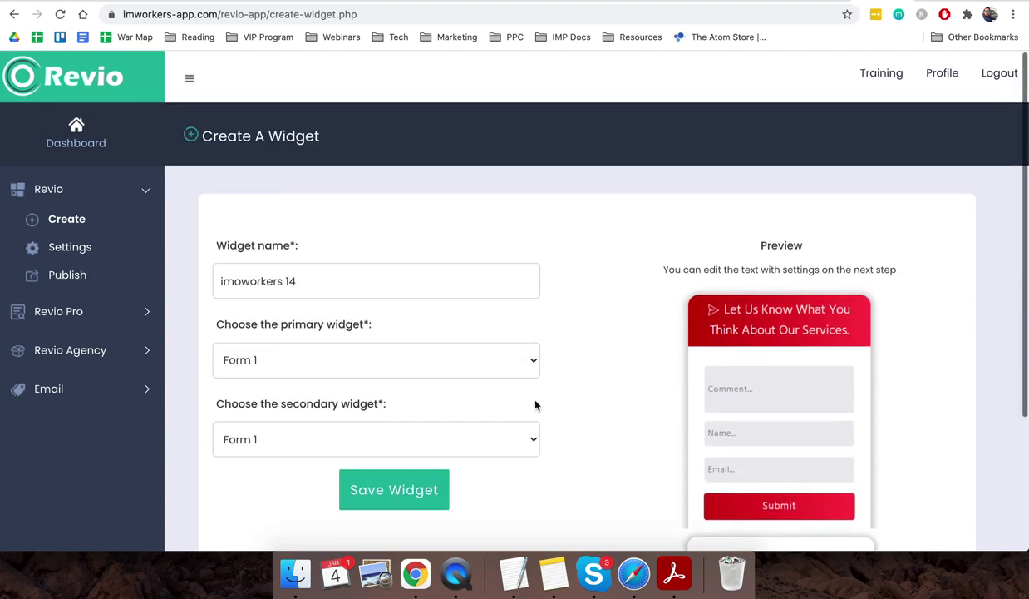
pyautogui.scroll(-4, 536, 405)
pyautogui.scroll(1, 519, 363)
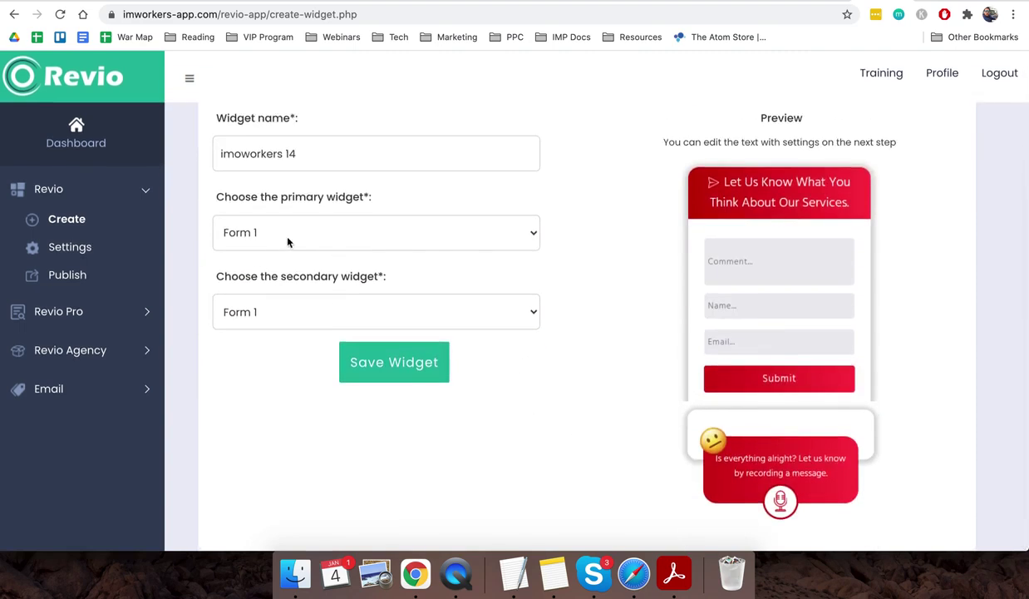
# Save the imoworkers 14 widget, copy its embed code, and go to the Chiropractor site
pyautogui.click(375, 376)
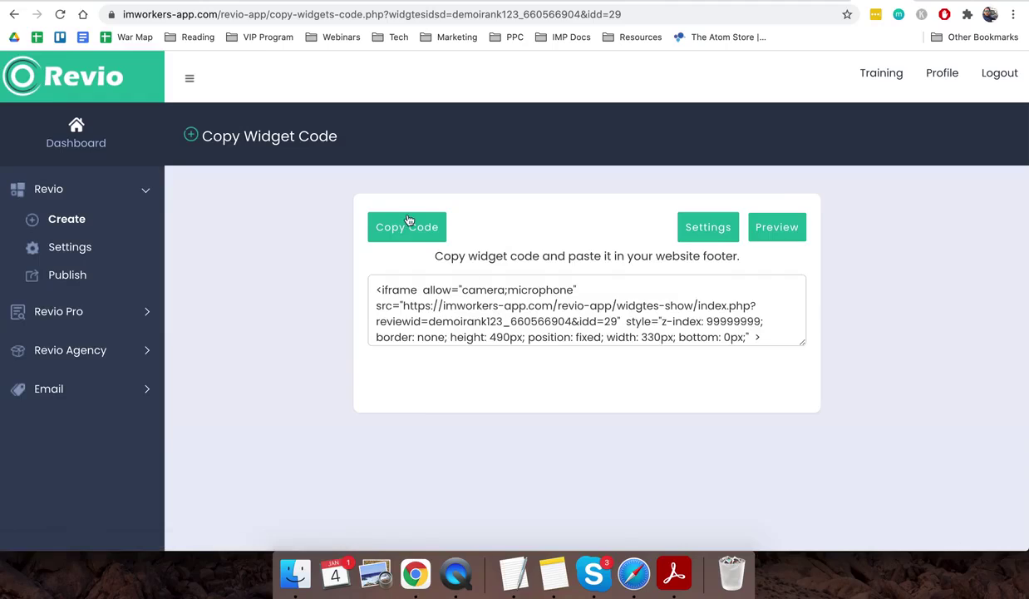
pyautogui.click(407, 223)
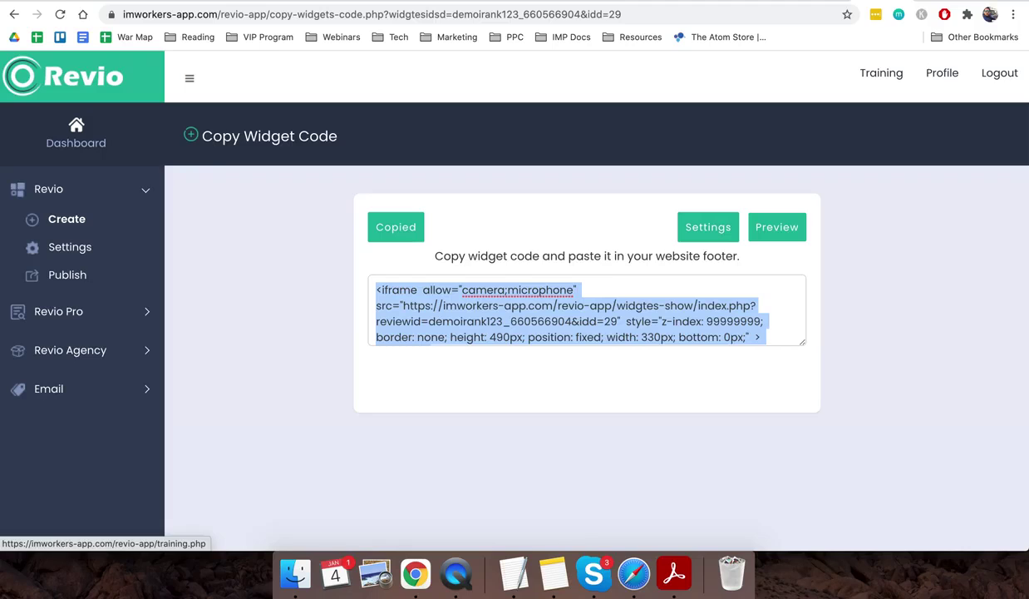
pyautogui.click(943, 4)
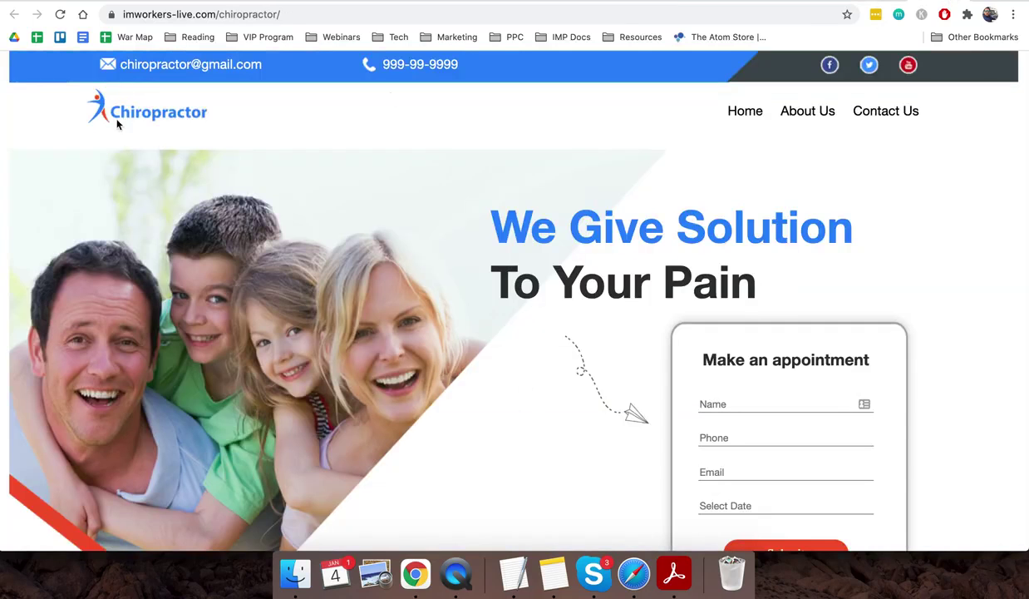
pyautogui.click(60, 14)
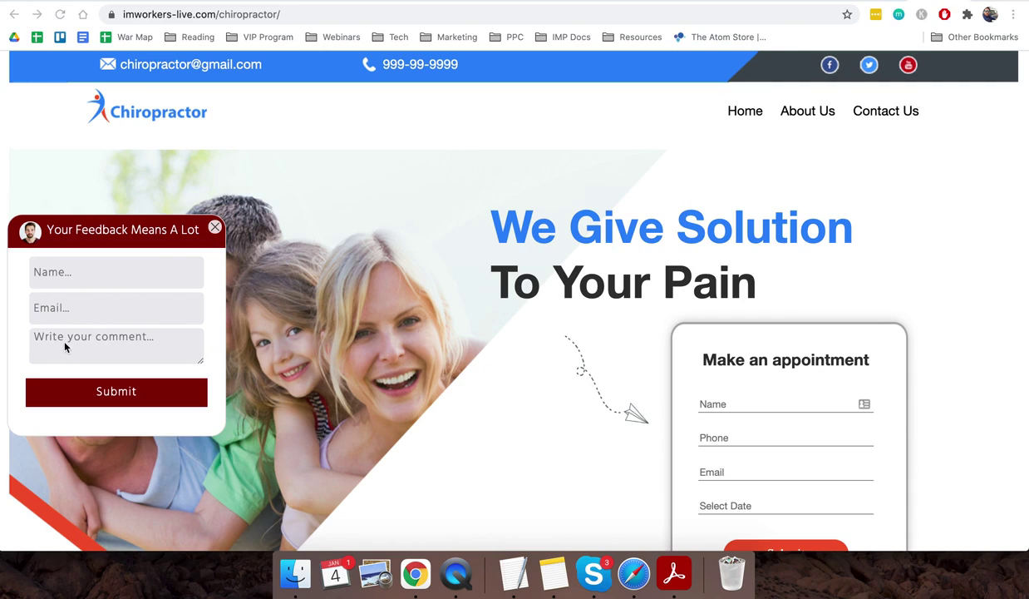
pyautogui.click(100, 273)
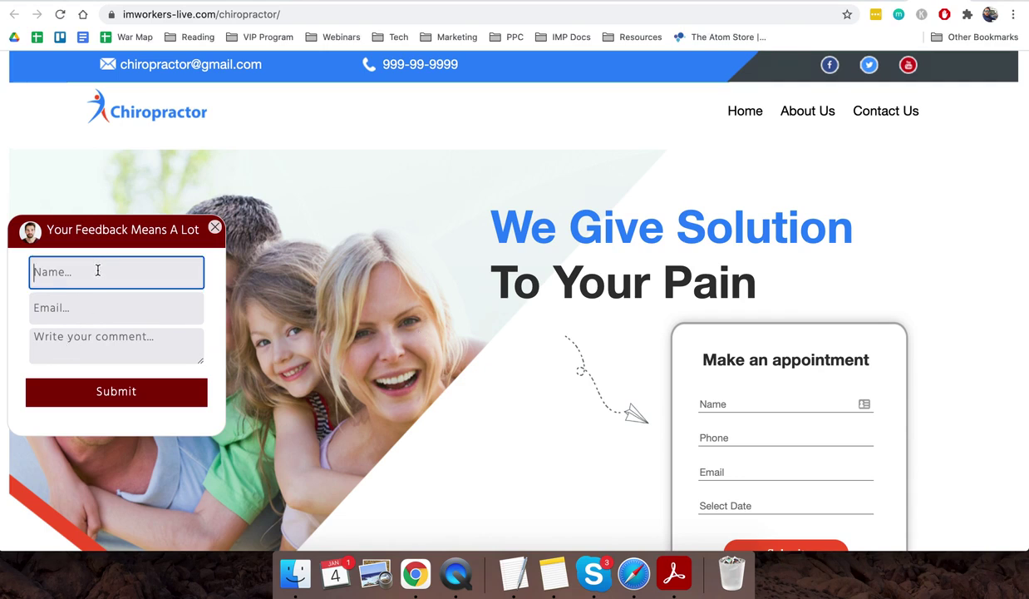
pyautogui.write('Taq')
pyautogui.write('i')
pyautogui.press('Tab')
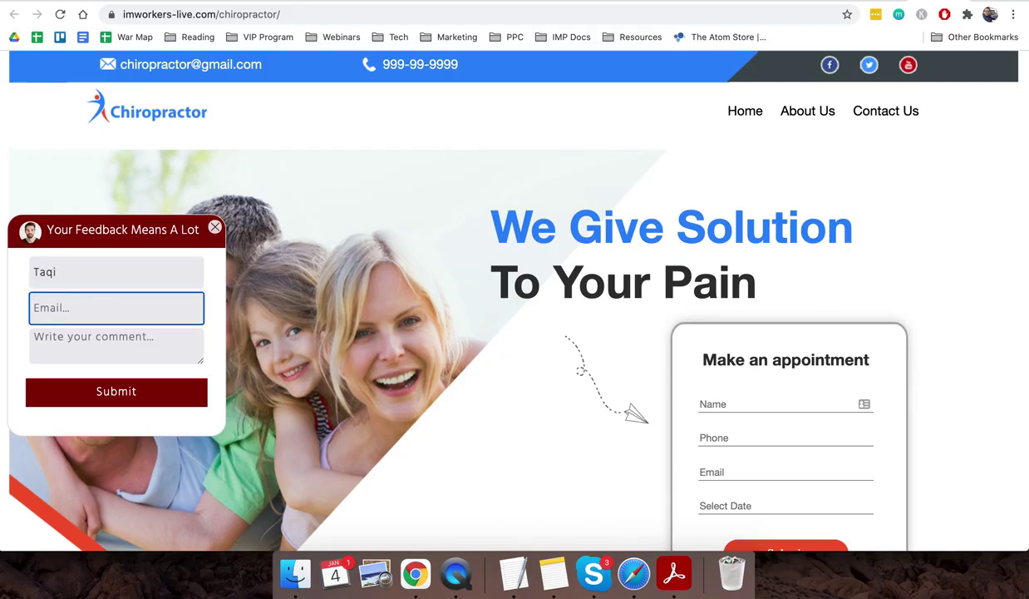
pyautogui.press('Tab')
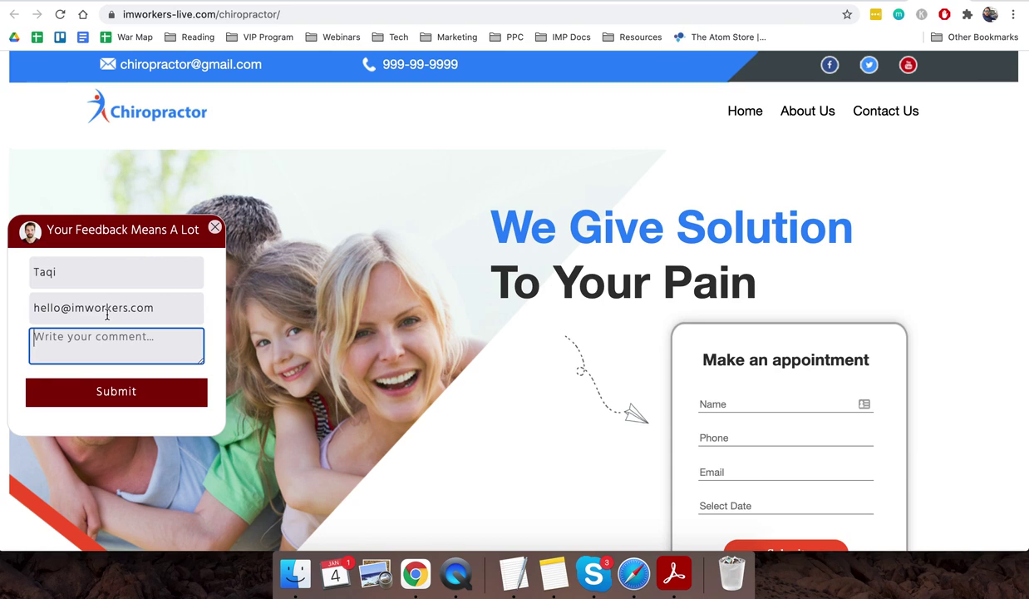
pyautogui.write('You are ')
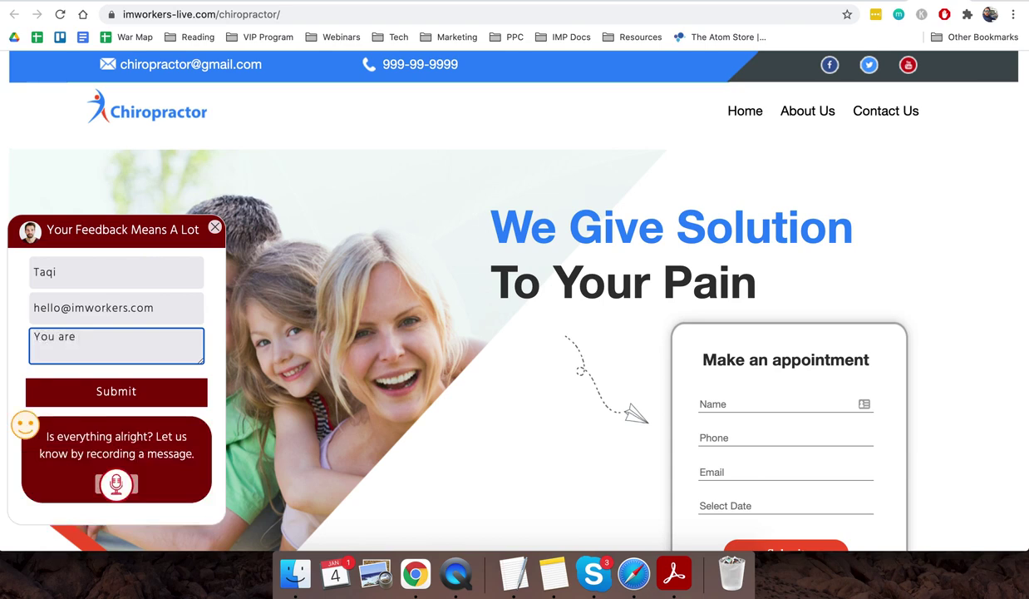
pyautogui.write('doing a great j')
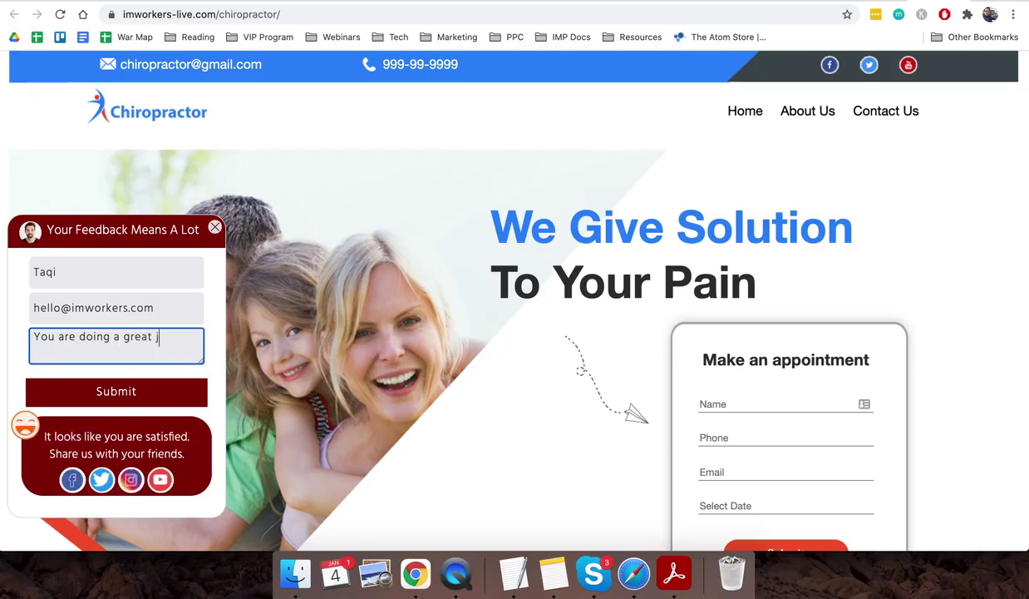
pyautogui.write('ob')
# Replace the positive comment with 'I dont like', then with 'bad'
pyautogui.tripleClick(179, 336)
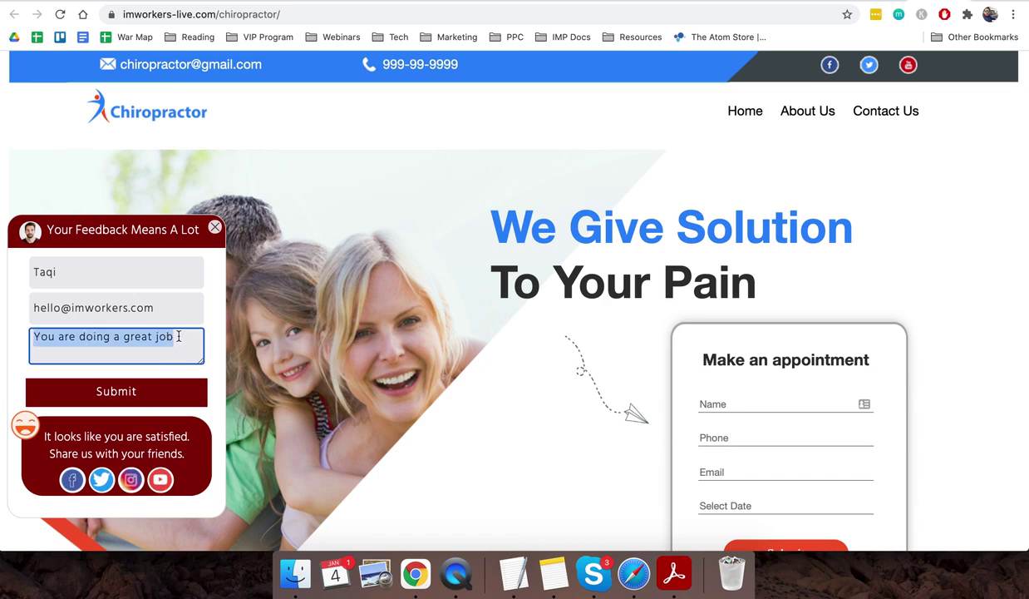
pyautogui.press('BackSpace')
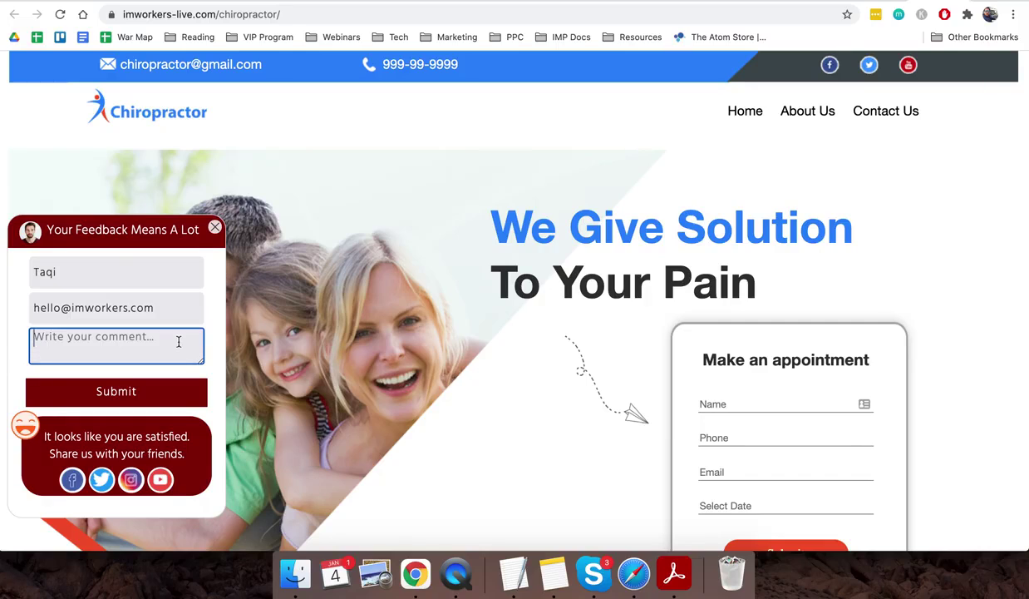
pyautogui.write('I ')
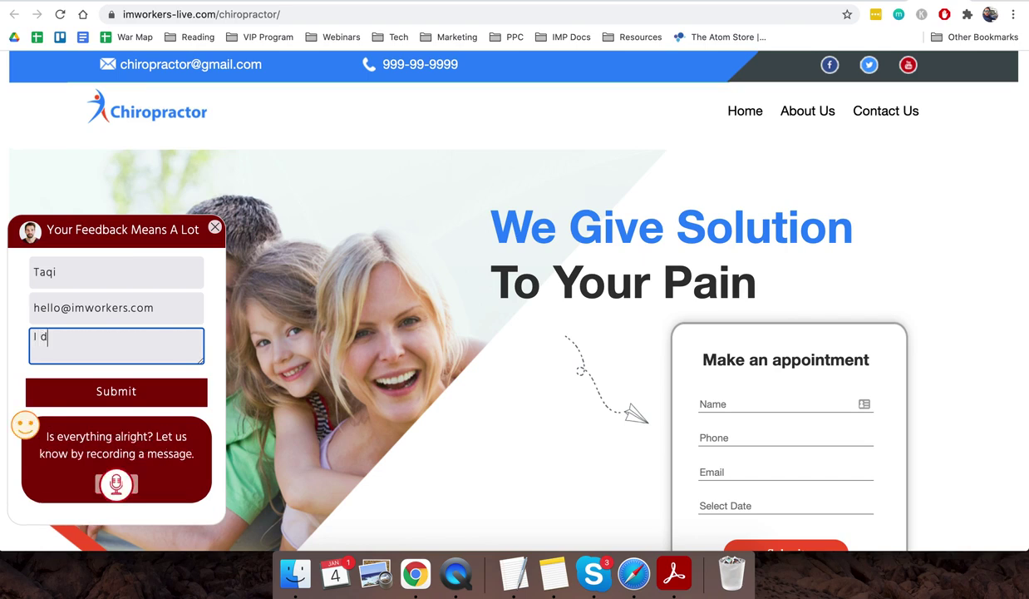
pyautogui.write('dont like')
pyautogui.tripleClick(110, 344)
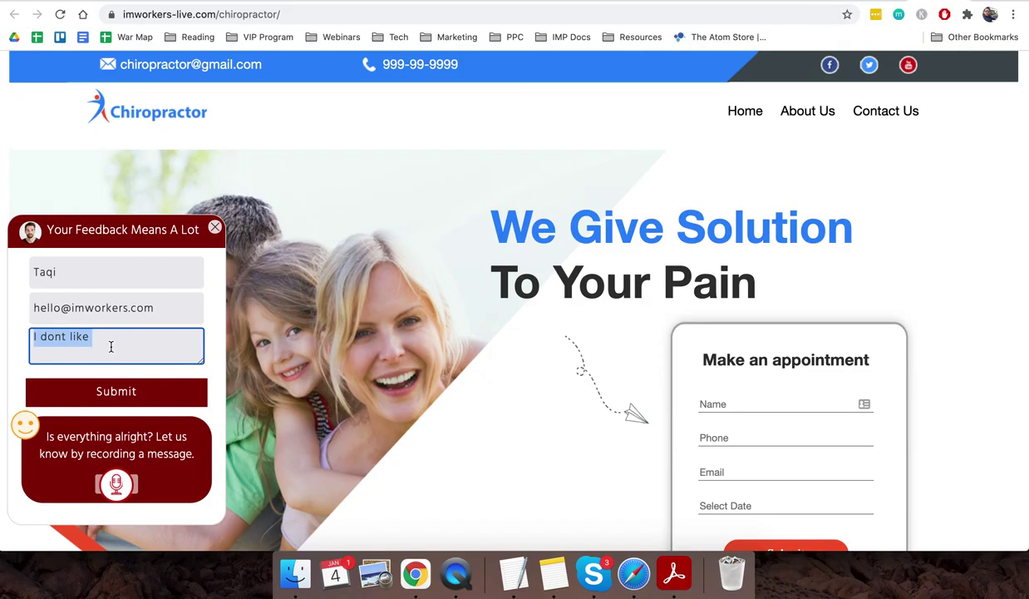
pyautogui.write('bad')
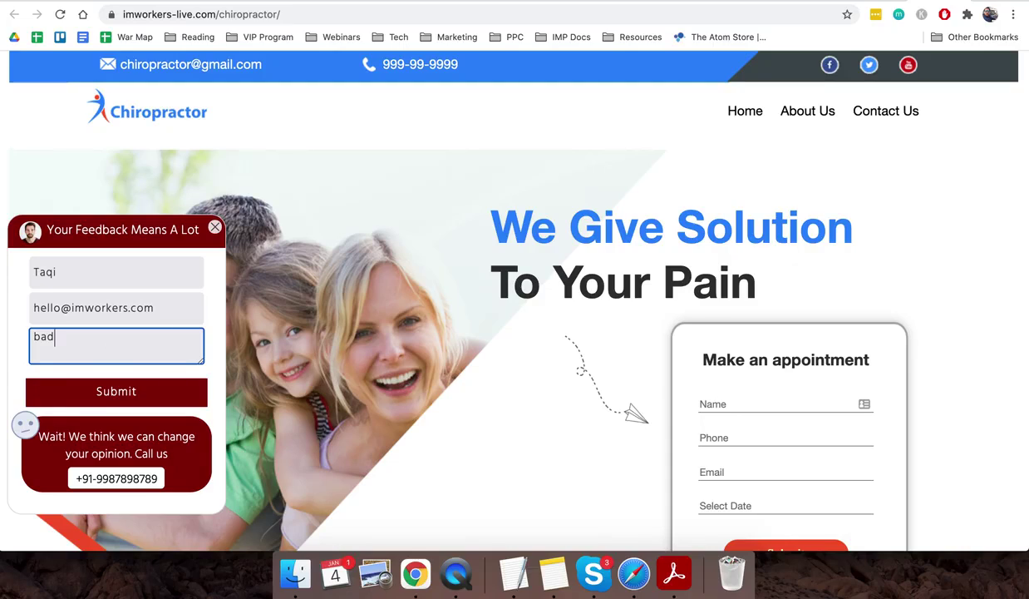
# Highlight the call-us phone number, then return to the Revio widget code page
pyautogui.doubleClick(123, 479)
pyautogui.click(72, 430)
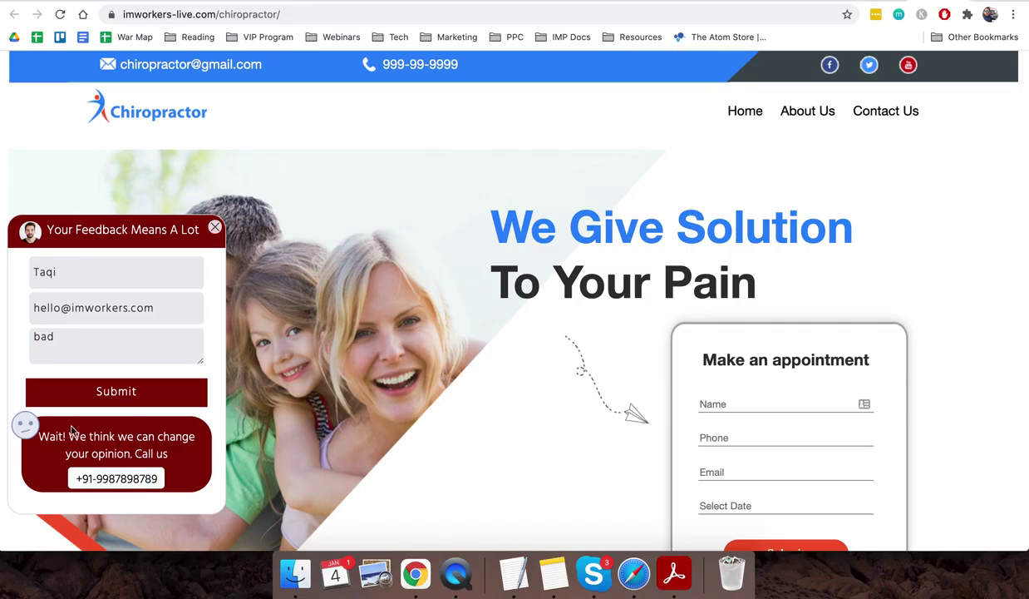
pyautogui.click(805, 3)
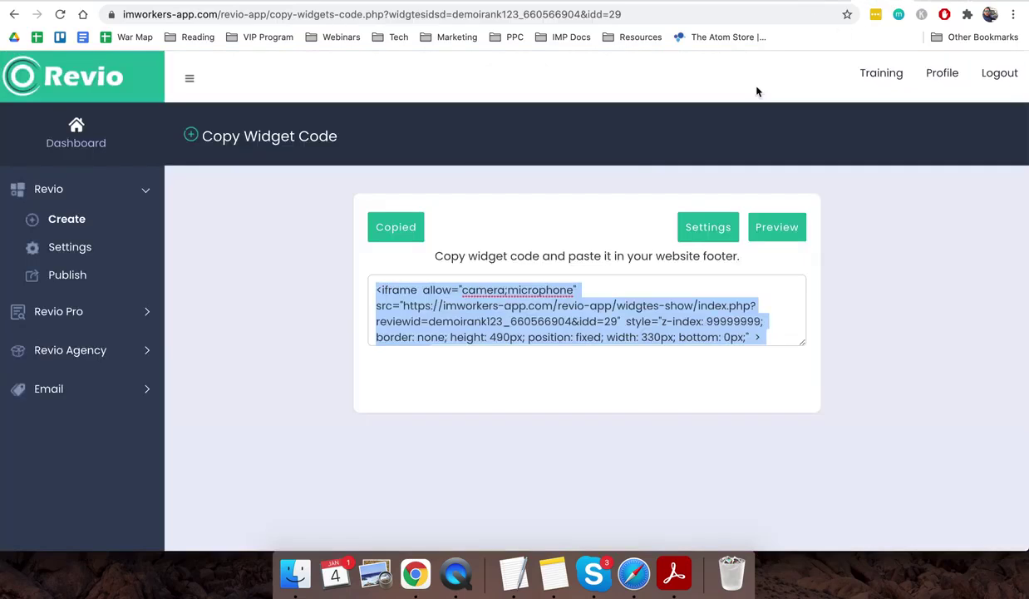
# Open imoworkers 14 settings and make the primary widget appear after 5 seconds
pyautogui.click(715, 237)
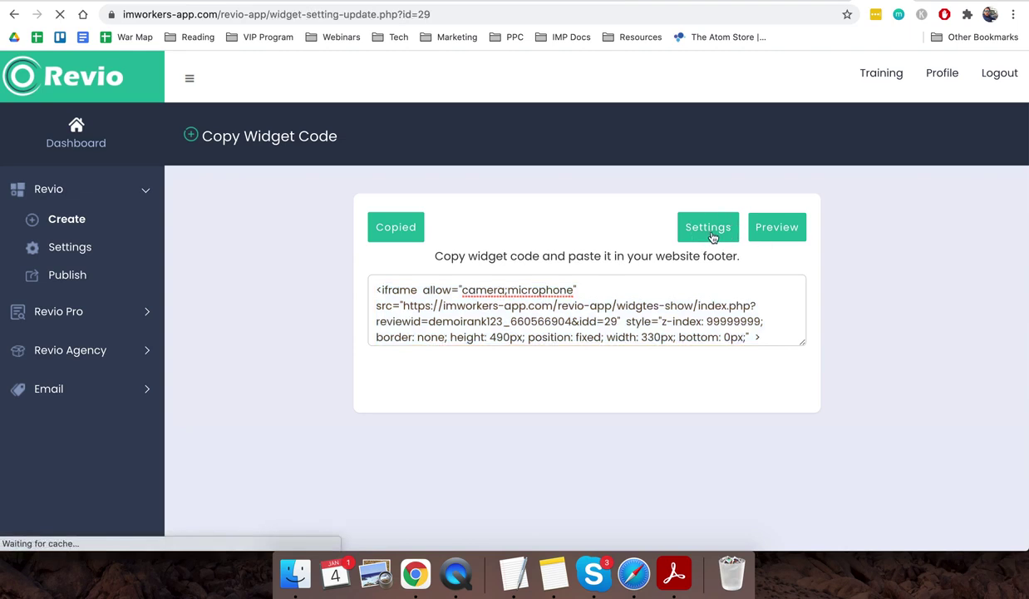
pyautogui.scroll(-2, 382, 309)
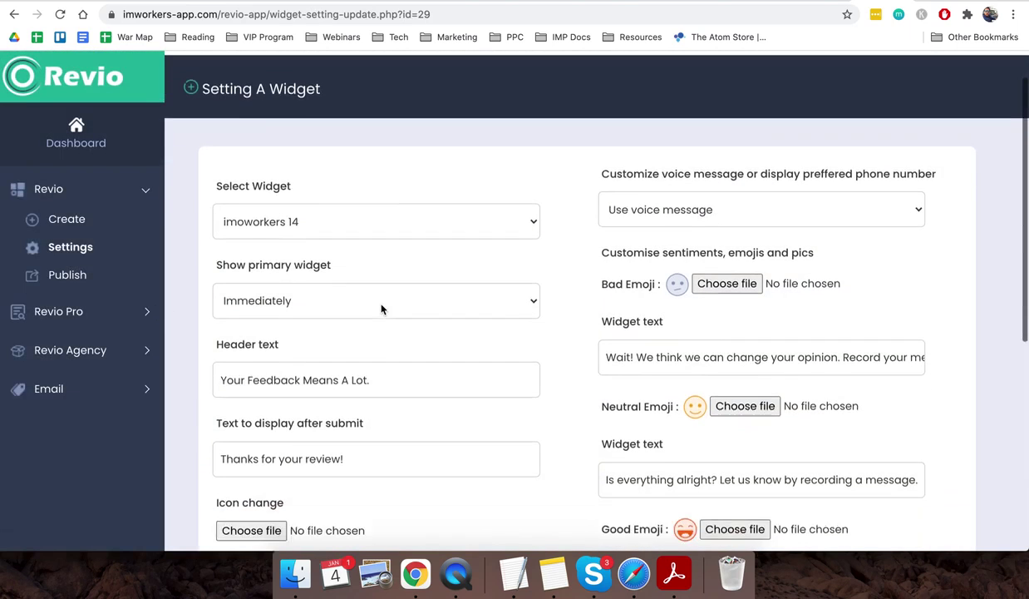
pyautogui.click(315, 215)
pyautogui.click(345, 222)
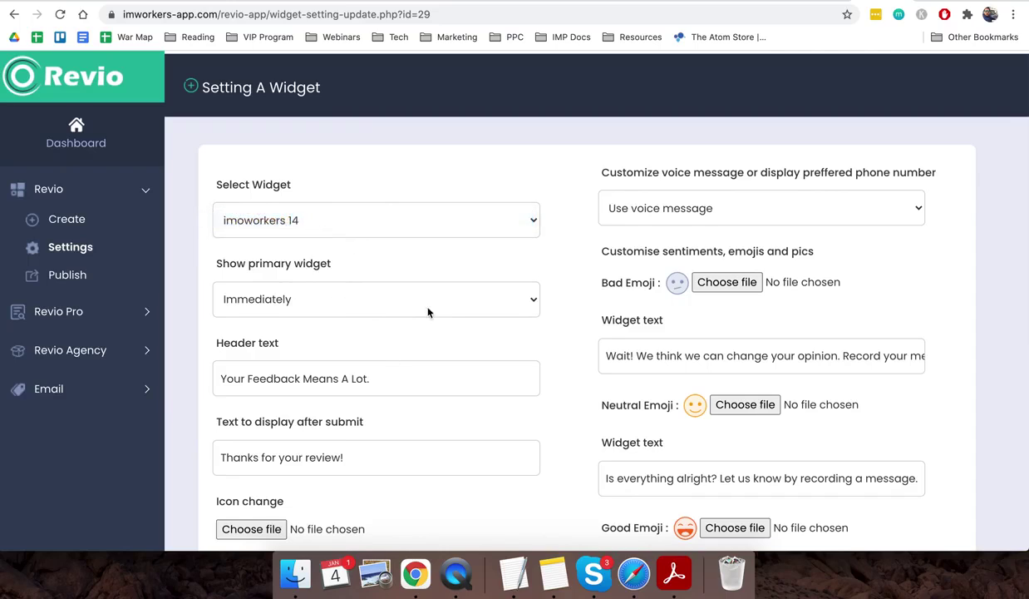
pyautogui.click(293, 296)
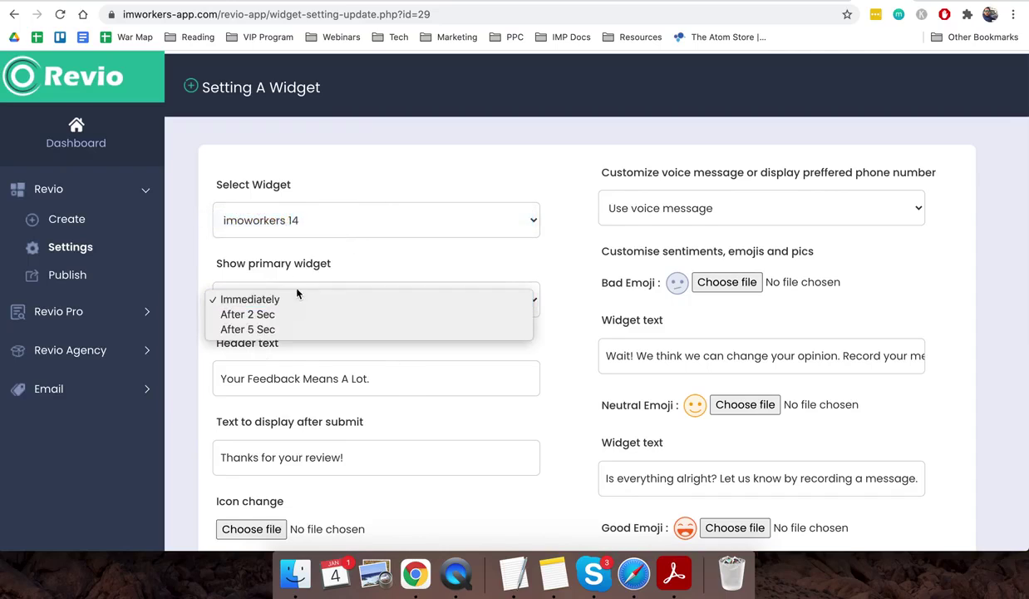
pyautogui.click(308, 331)
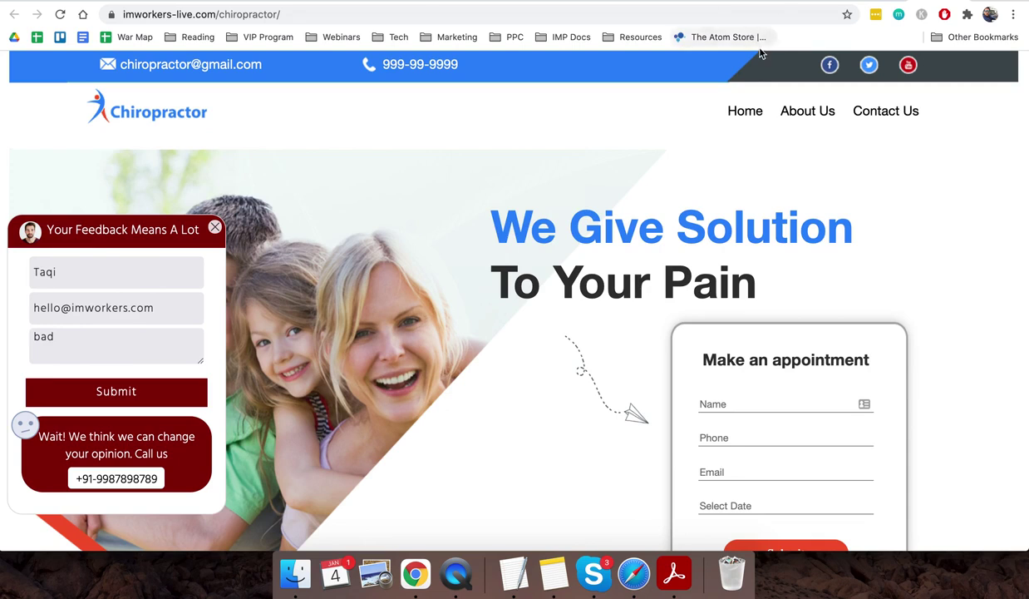
# Compare the header text 'Your Feedback Means A Lot.' with the live site's widget
pyautogui.scroll(-2, 311, 330)
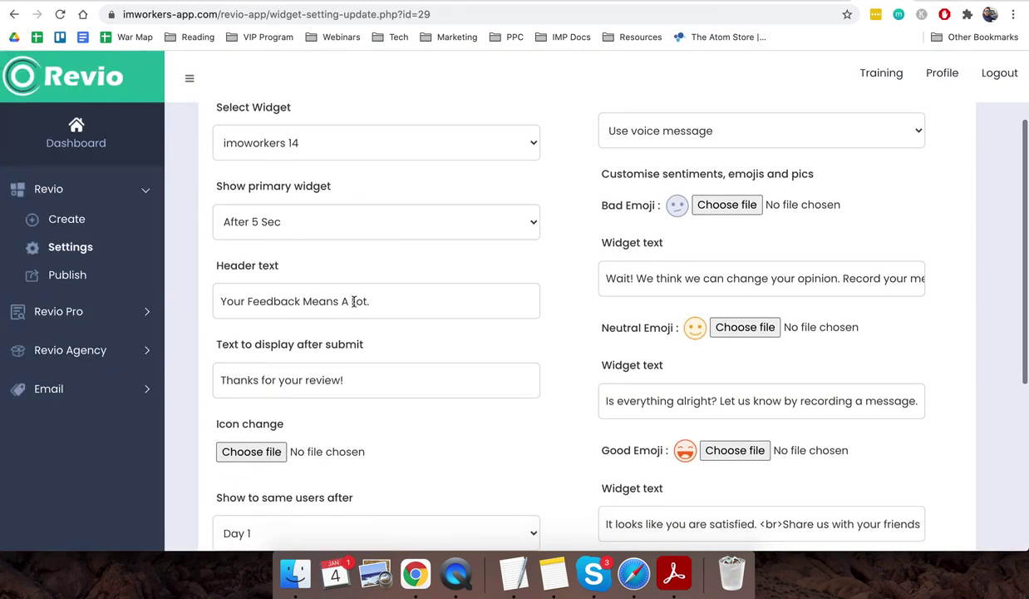
pyautogui.moveTo(411, 294); pyautogui.dragTo(208, 294)
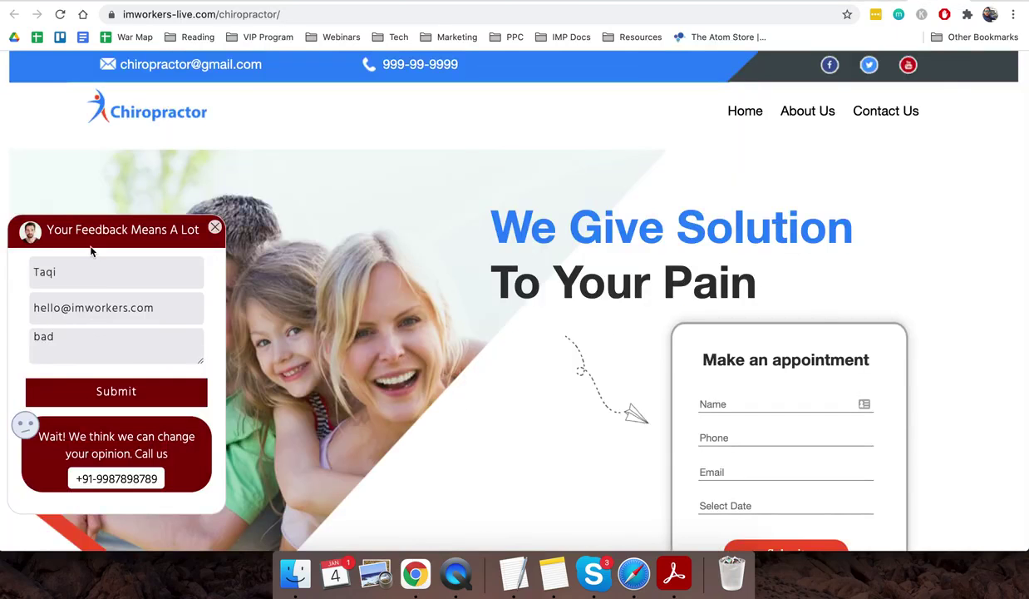
pyautogui.tripleClick(83, 230)
pyautogui.click(72, 233)
pyautogui.moveTo(73, 233); pyautogui.dragTo(46, 232)
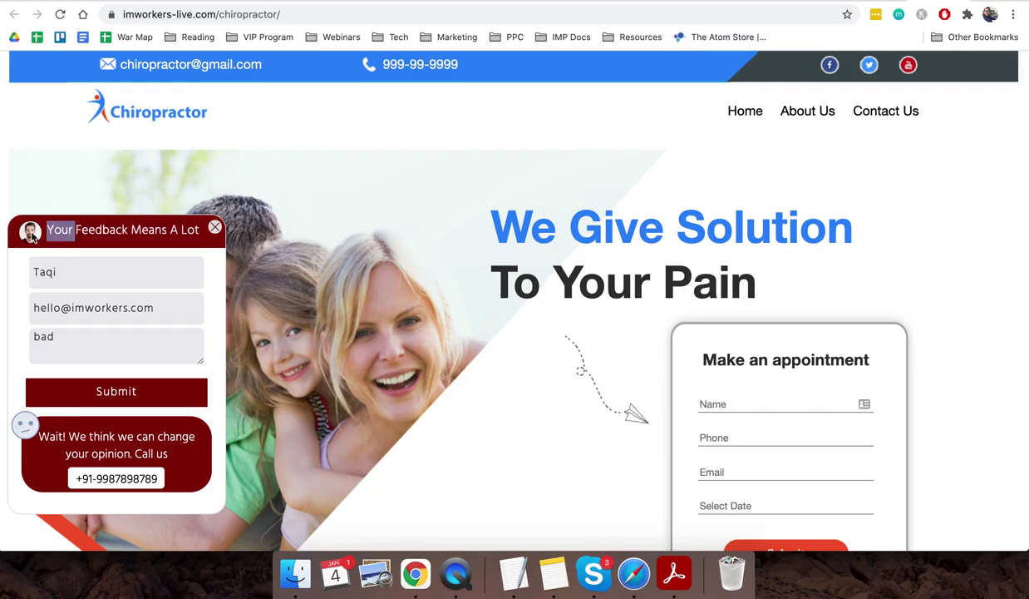
pyautogui.click(864, 3)
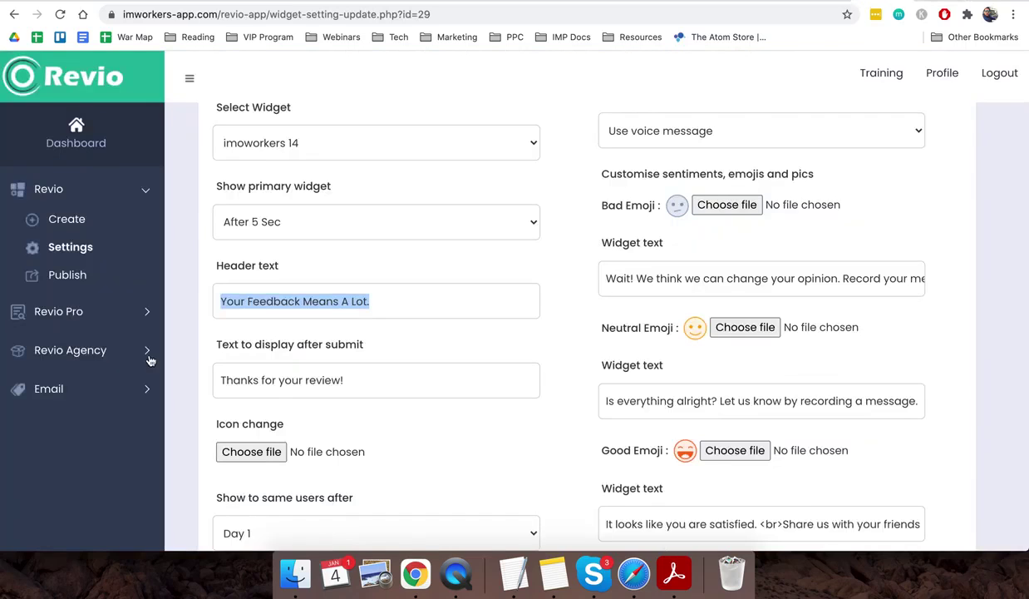
pyautogui.click(299, 413)
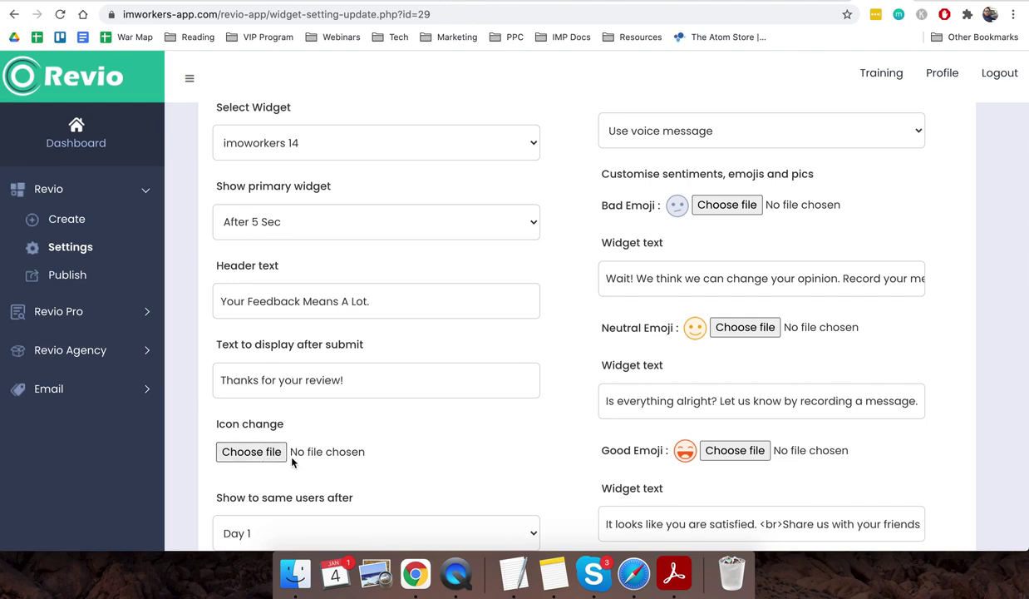
pyautogui.scroll(-5, 282, 316)
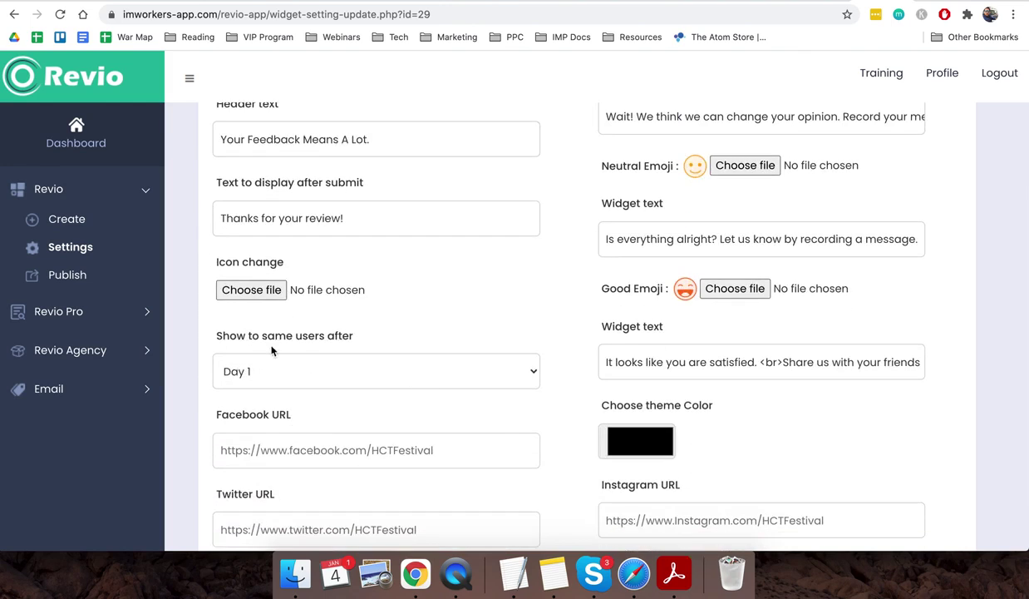
pyautogui.tripleClick(292, 337)
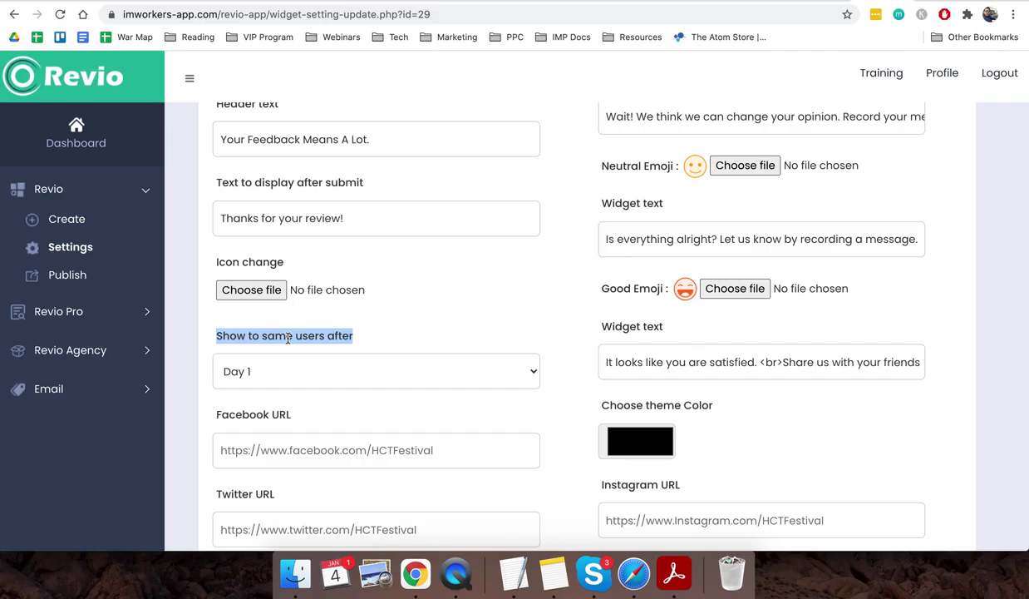
pyautogui.click(312, 382)
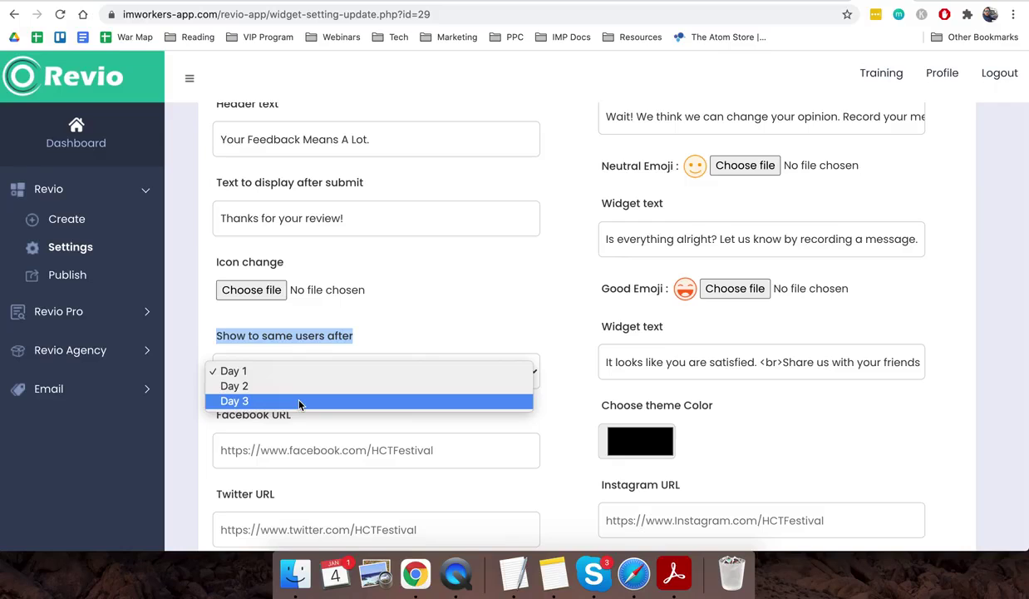
pyautogui.click(297, 368)
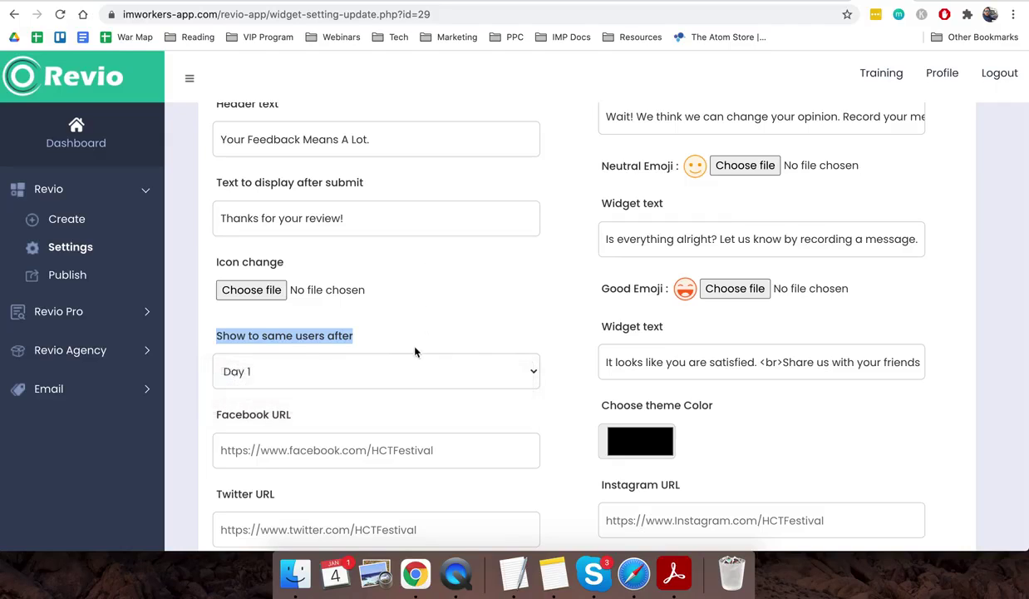
pyautogui.scroll(-3, 364, 393)
pyautogui.click(397, 351)
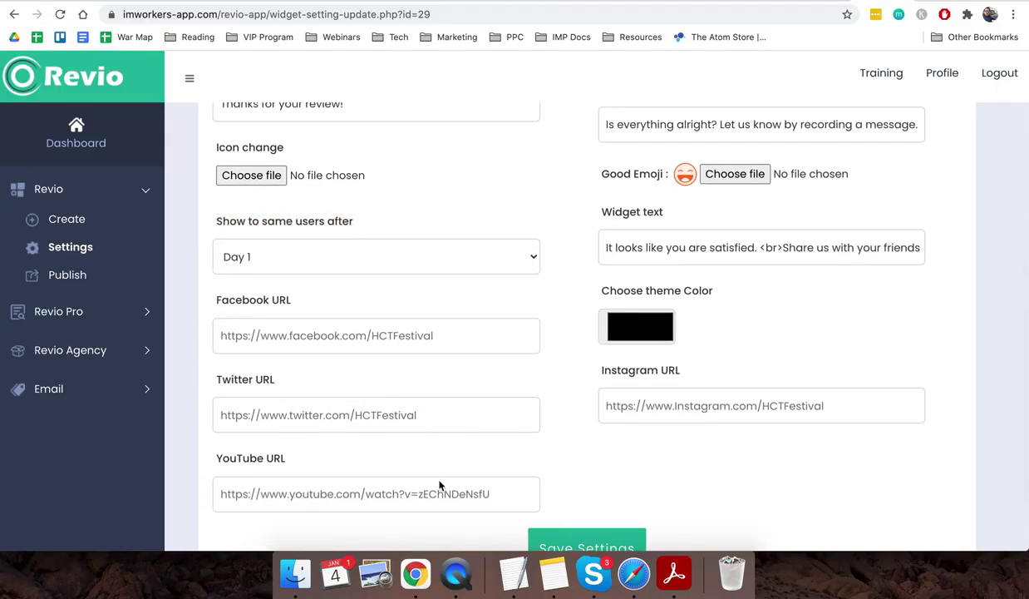
pyautogui.scroll(7, 611, 416)
pyautogui.scroll(3, 731, 253)
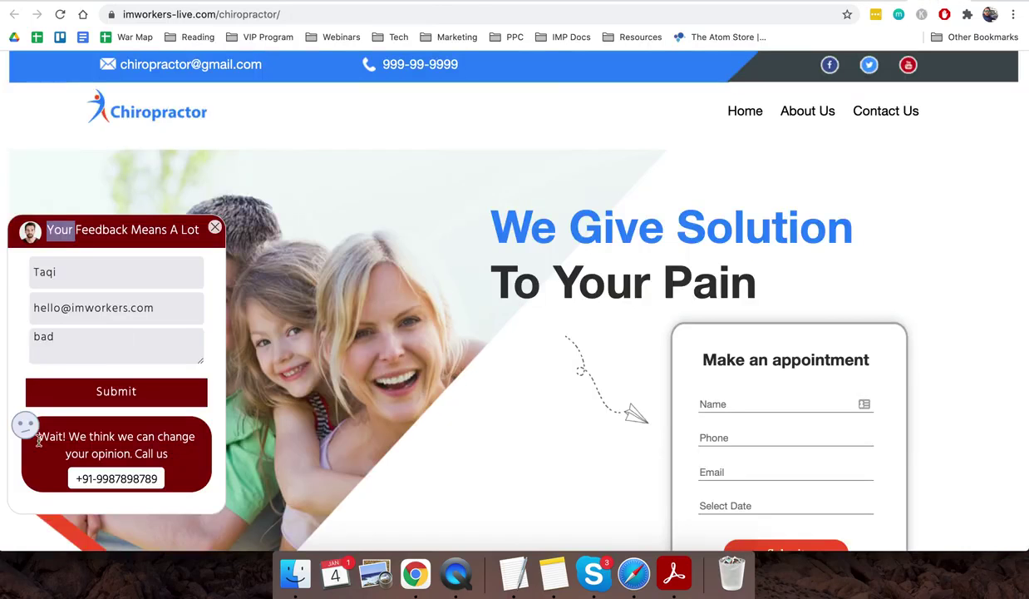
# Change the live widget's comment from 'bad' to 'need help'
pyautogui.click(115, 344)
pyautogui.doubleClick(115, 344)
pyautogui.press('BackSpace')
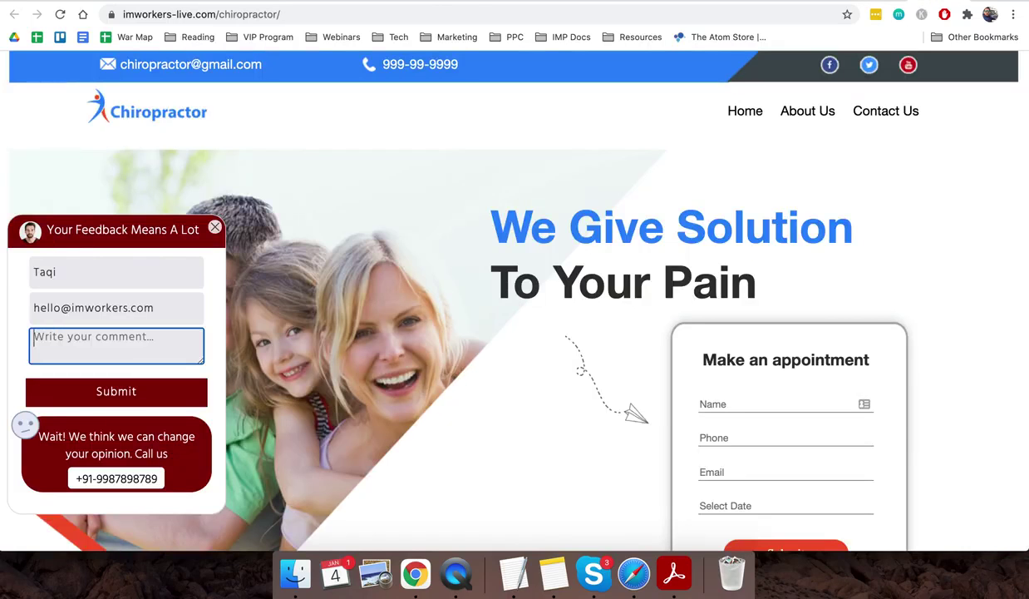
pyautogui.write('need help')
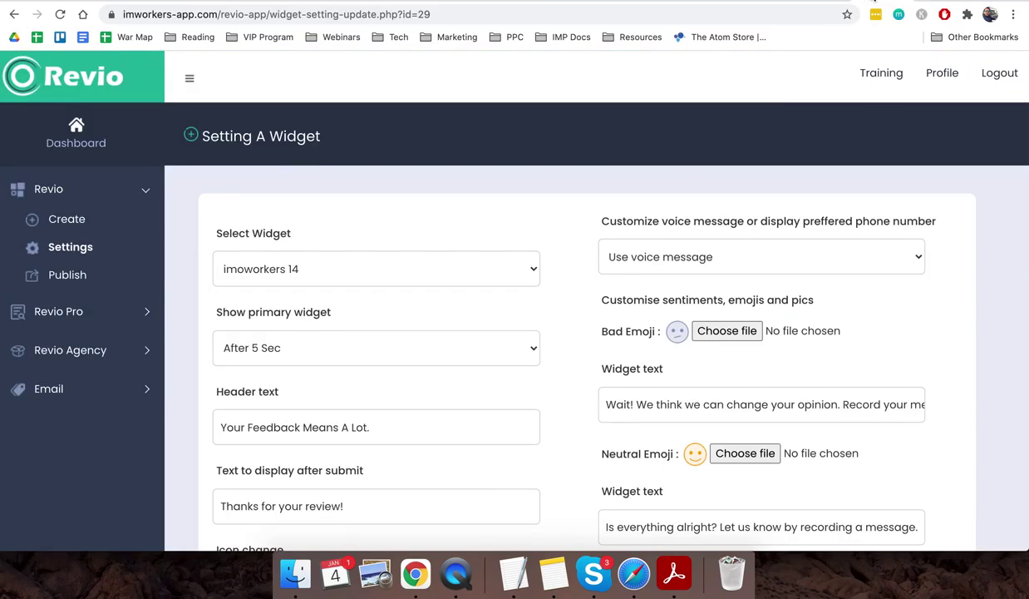
# Replace the voice message with a displayed preferred phone number 123-12343
pyautogui.click(682, 255)
pyautogui.click(693, 274)
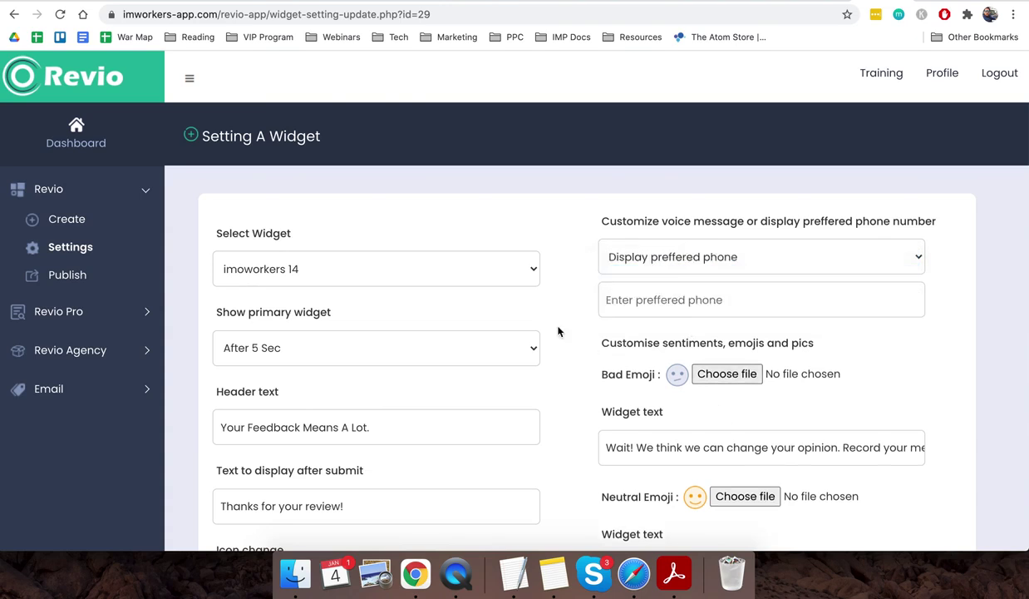
pyautogui.click(626, 295)
pyautogui.write('123-12')
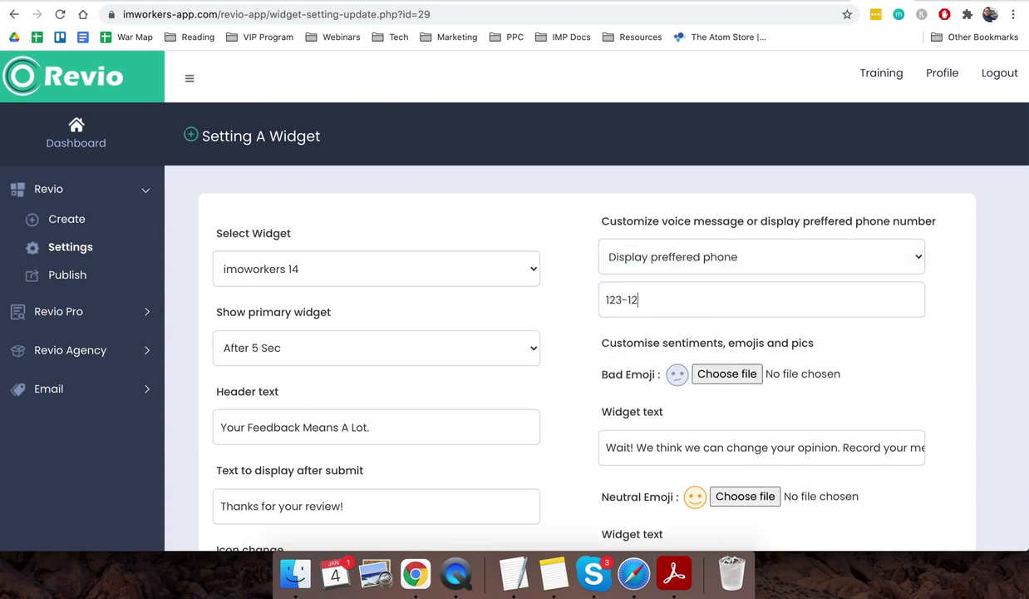
pyautogui.write('343')
pyautogui.scroll(-3, 617, 382)
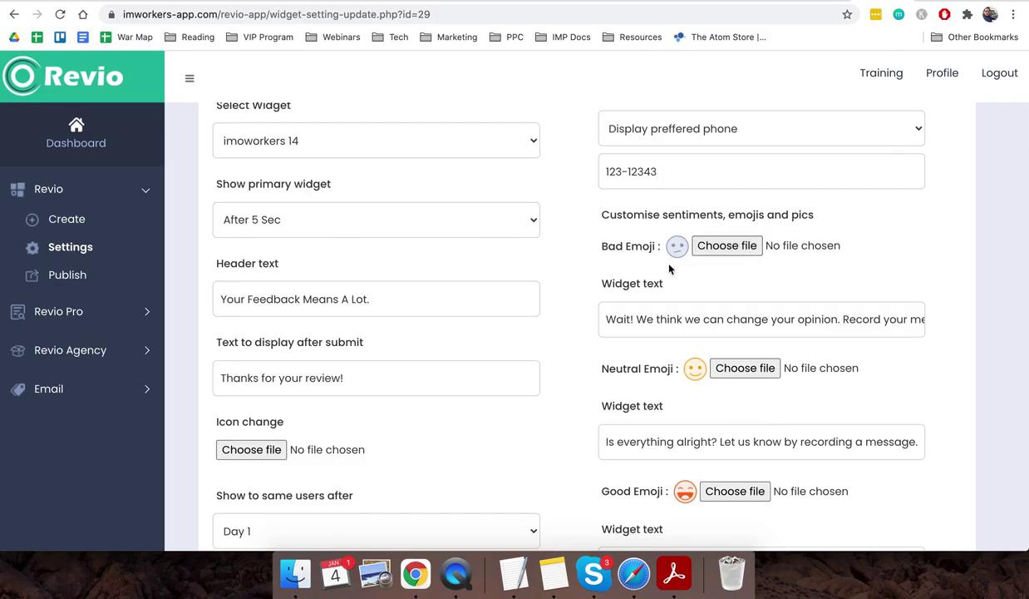
# Compare the bad and neutral sentiment widget texts with the neutral message on the site
pyautogui.scroll(-2, 656, 249)
pyautogui.moveTo(637, 242); pyautogui.dragTo(909, 242)
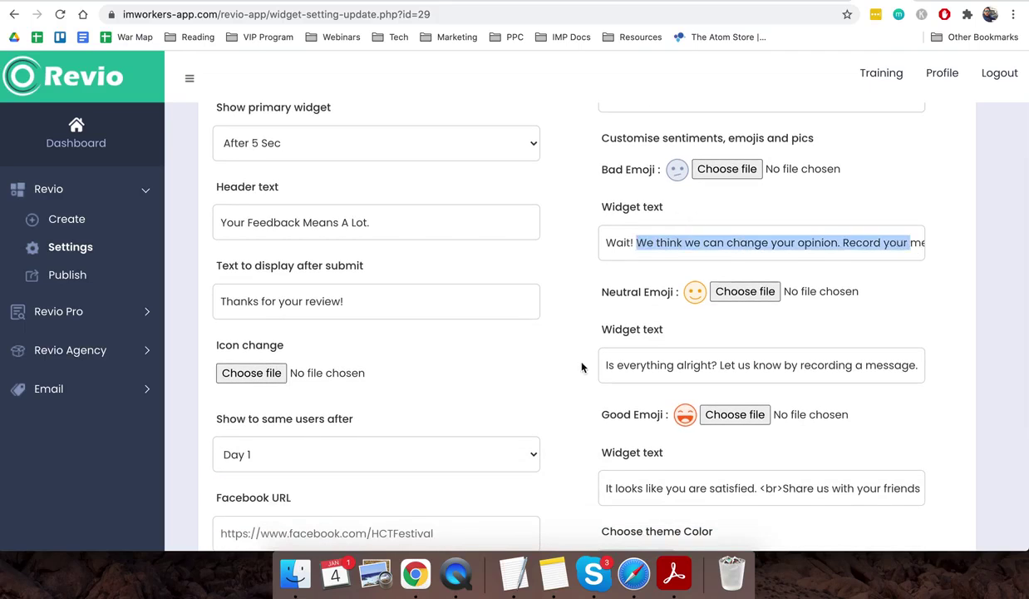
pyautogui.moveTo(617, 365); pyautogui.dragTo(918, 365)
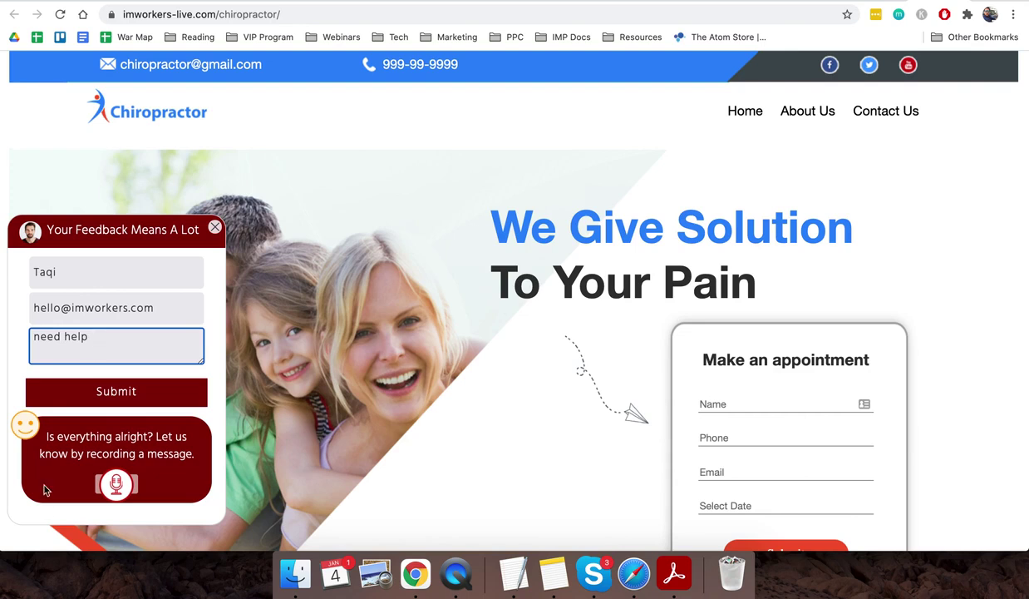
pyautogui.tripleClick(74, 436)
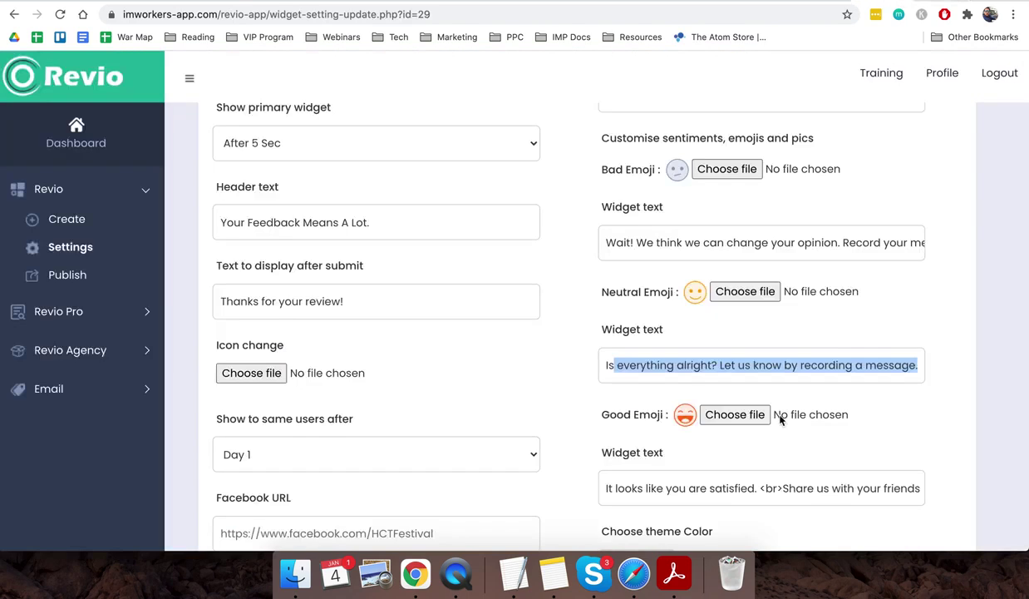
pyautogui.scroll(-3, 754, 442)
pyautogui.scroll(-2, 680, 360)
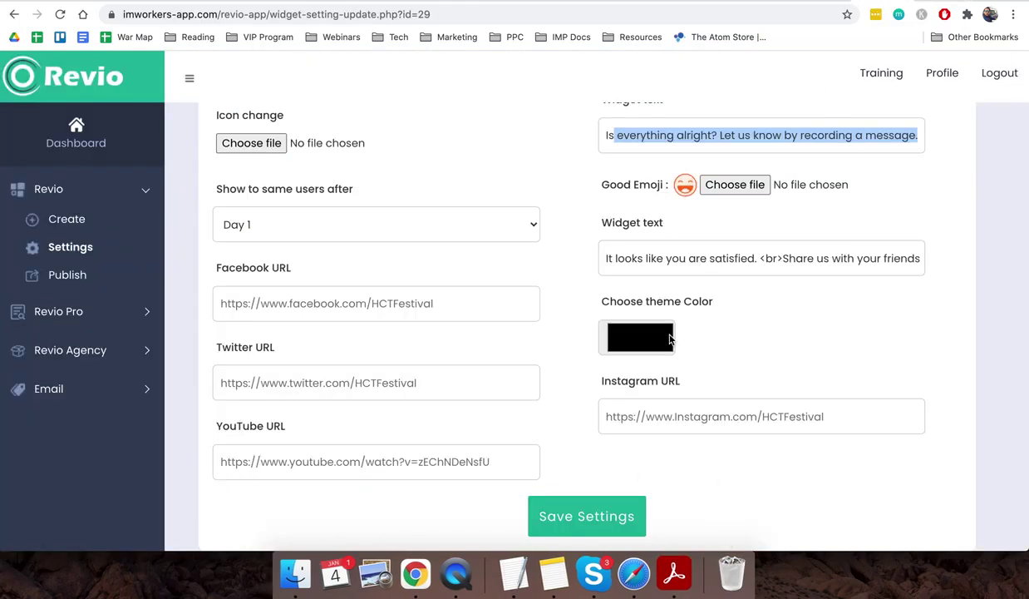
# Set the widget theme colour to hex #004040 (dark teal)
pyautogui.click(636, 334)
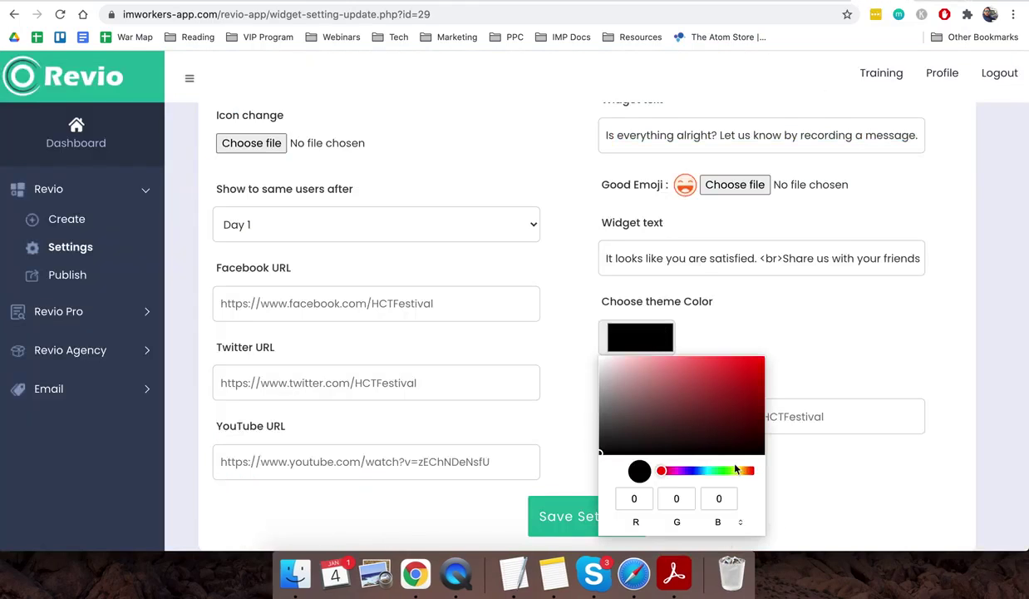
pyautogui.click(740, 522)
pyautogui.click(740, 522)
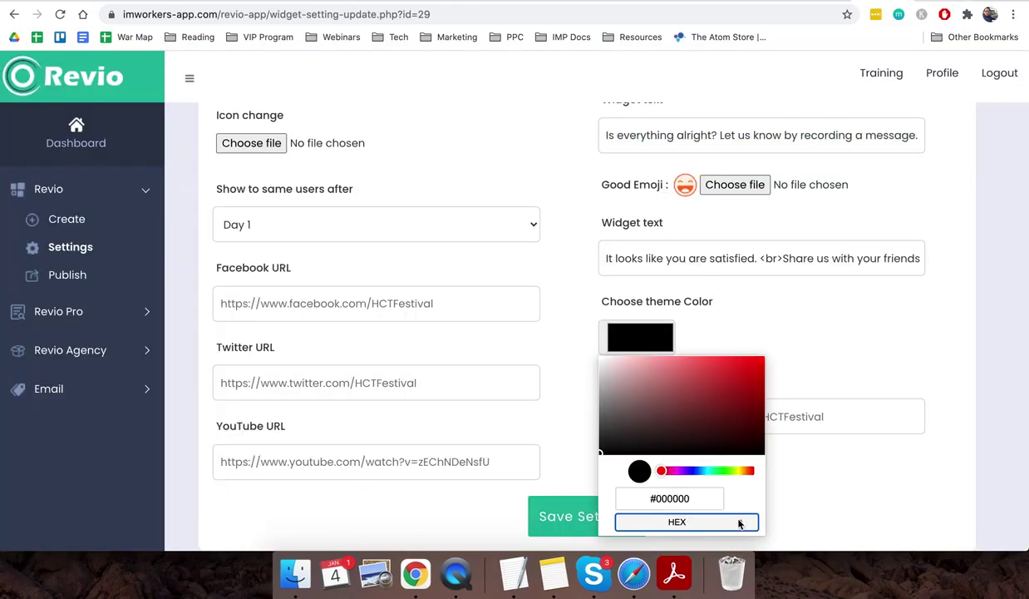
pyautogui.doubleClick(680, 498)
pyautogui.write('#004040')
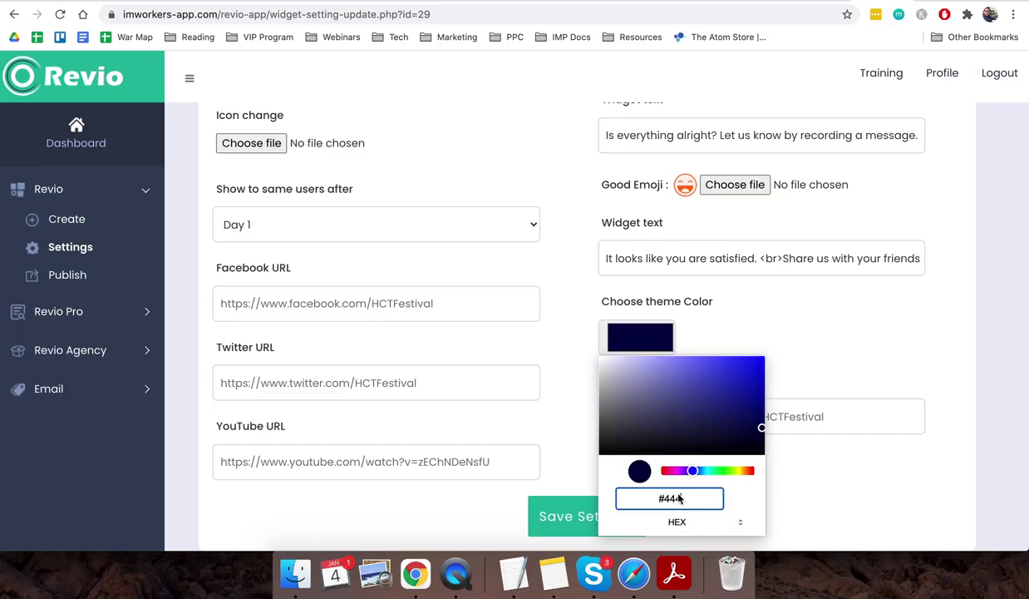
pyautogui.click(857, 457)
pyautogui.scroll(10, 590, 415)
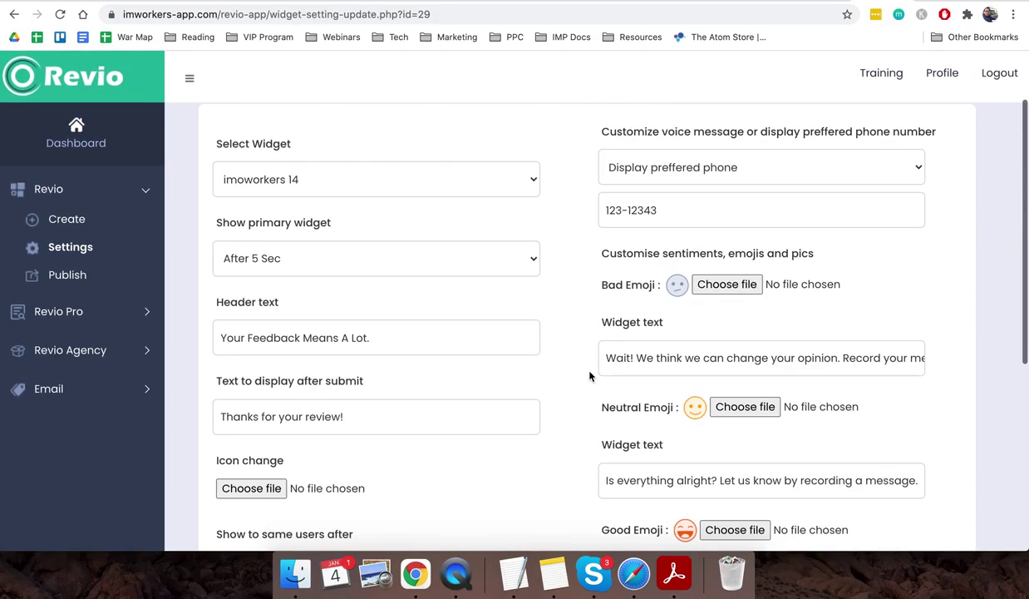
# Save the imoworkers 14 widget settings and go back to the Revio dashboard
pyautogui.scroll(-10, 591, 371)
pyautogui.click(617, 496)
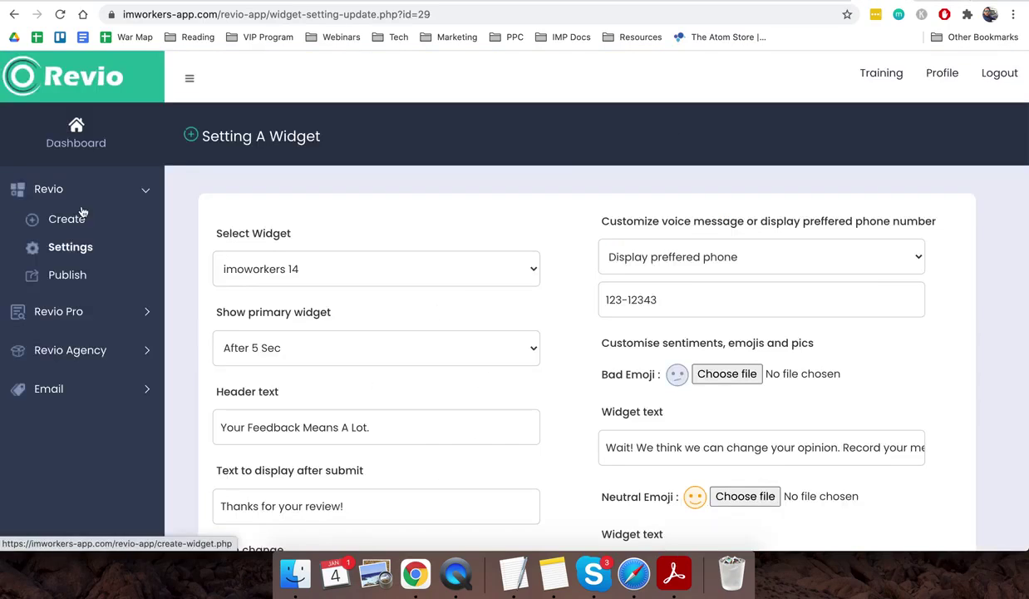
pyautogui.click(84, 145)
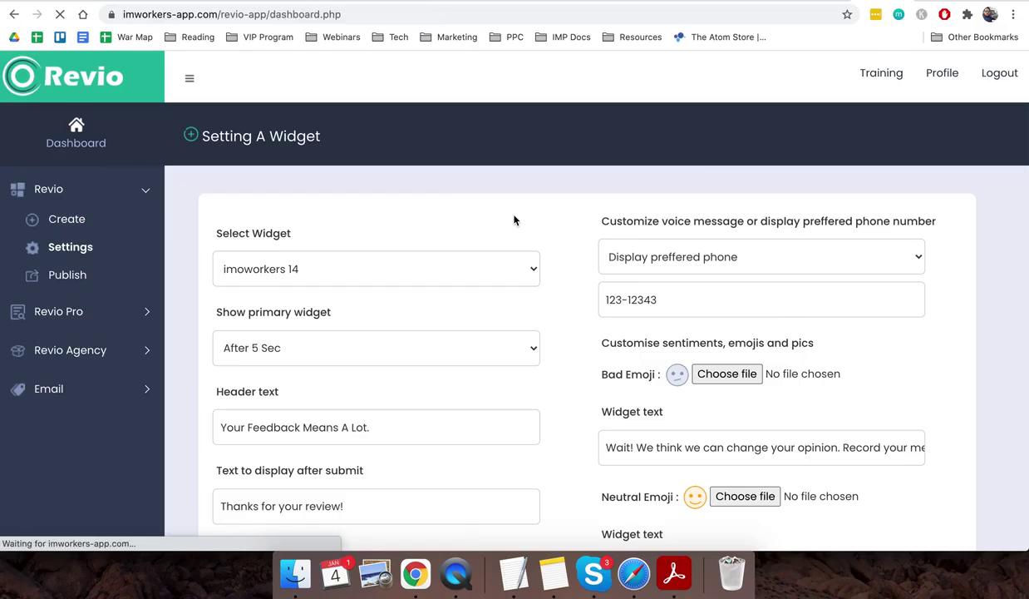